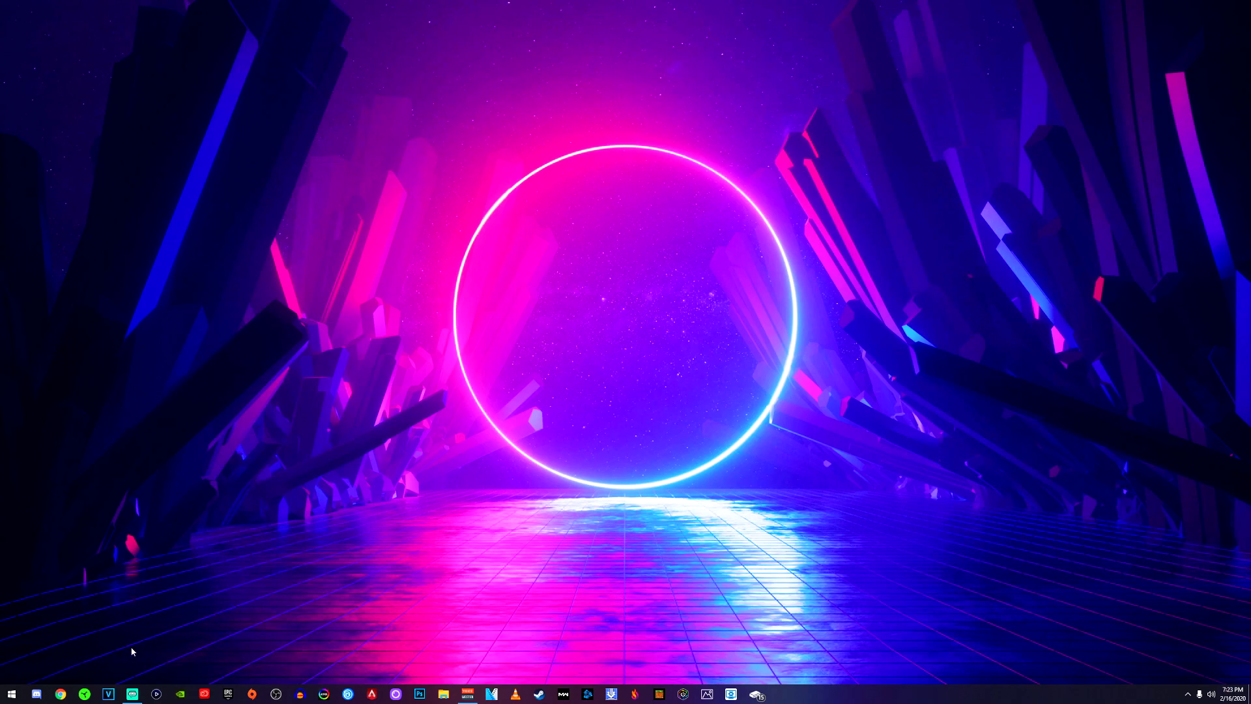
Open Streamlabs OBS and create a scene named T with a Display Capture source named gameplay capturing Display 1 with the cursor
{"action": "left_click", "coordinate": [142, 690]}
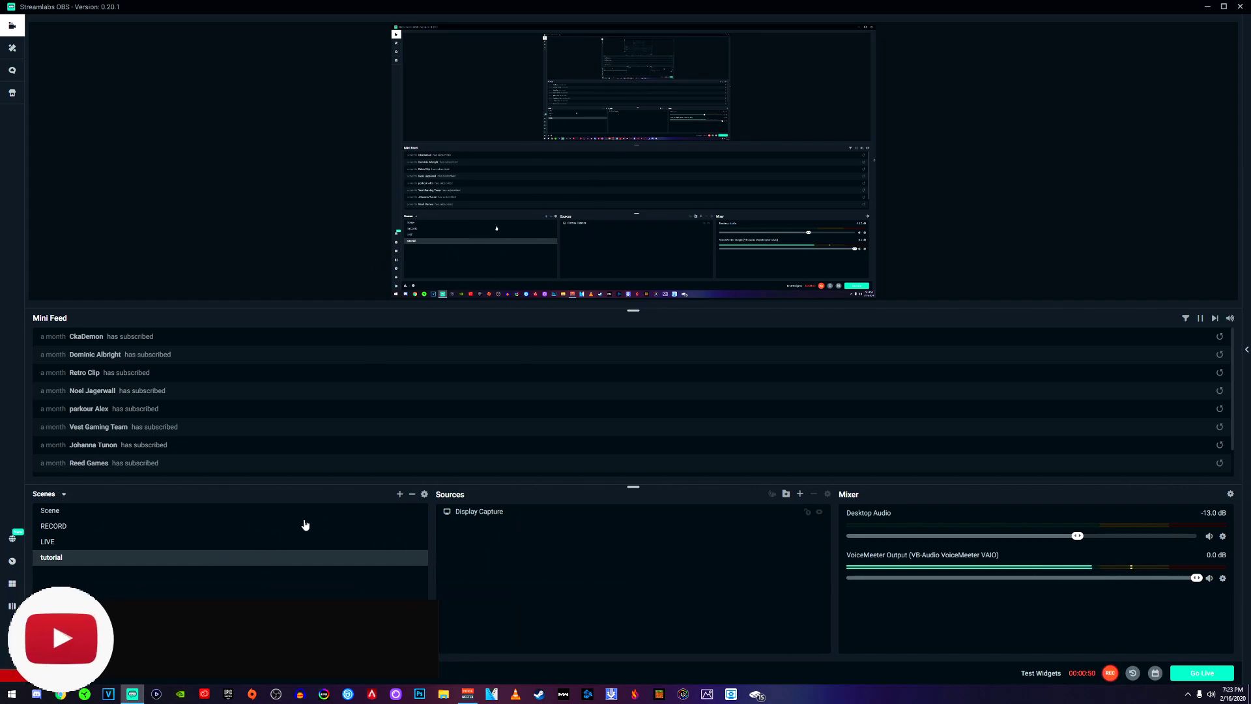
{"action": "left_click", "coordinate": [400, 495]}
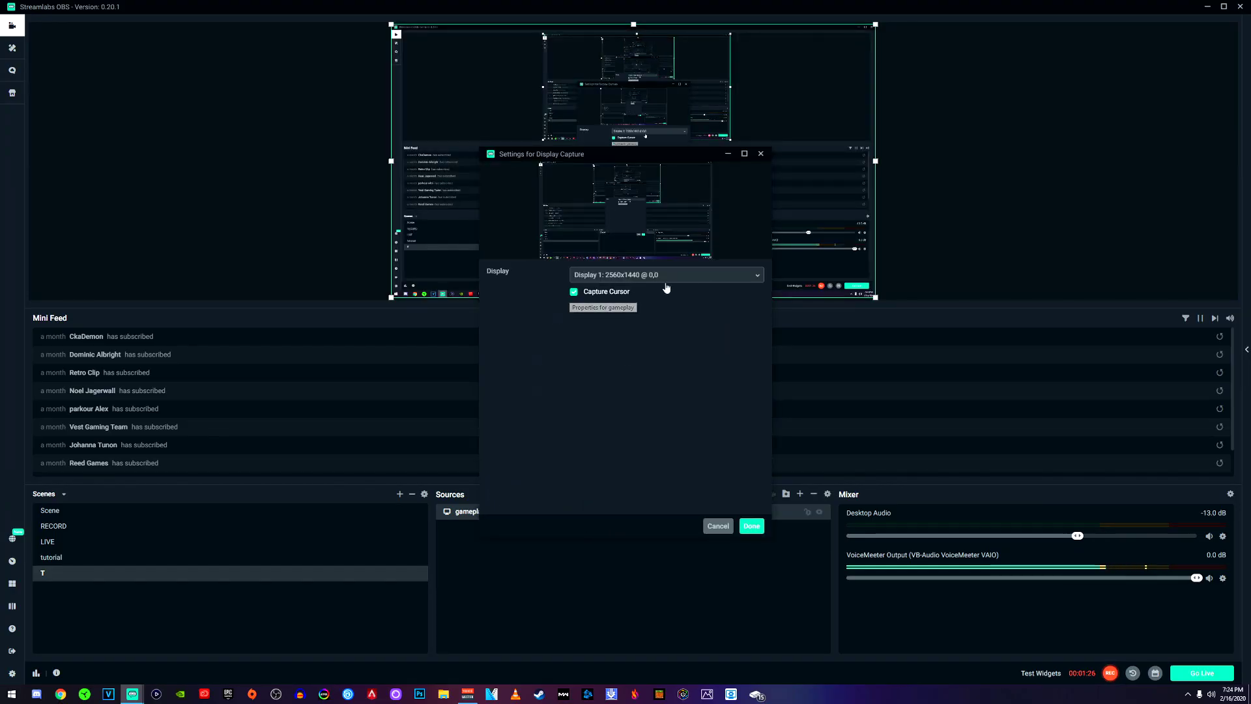
{"action": "left_click", "coordinate": [751, 526]}
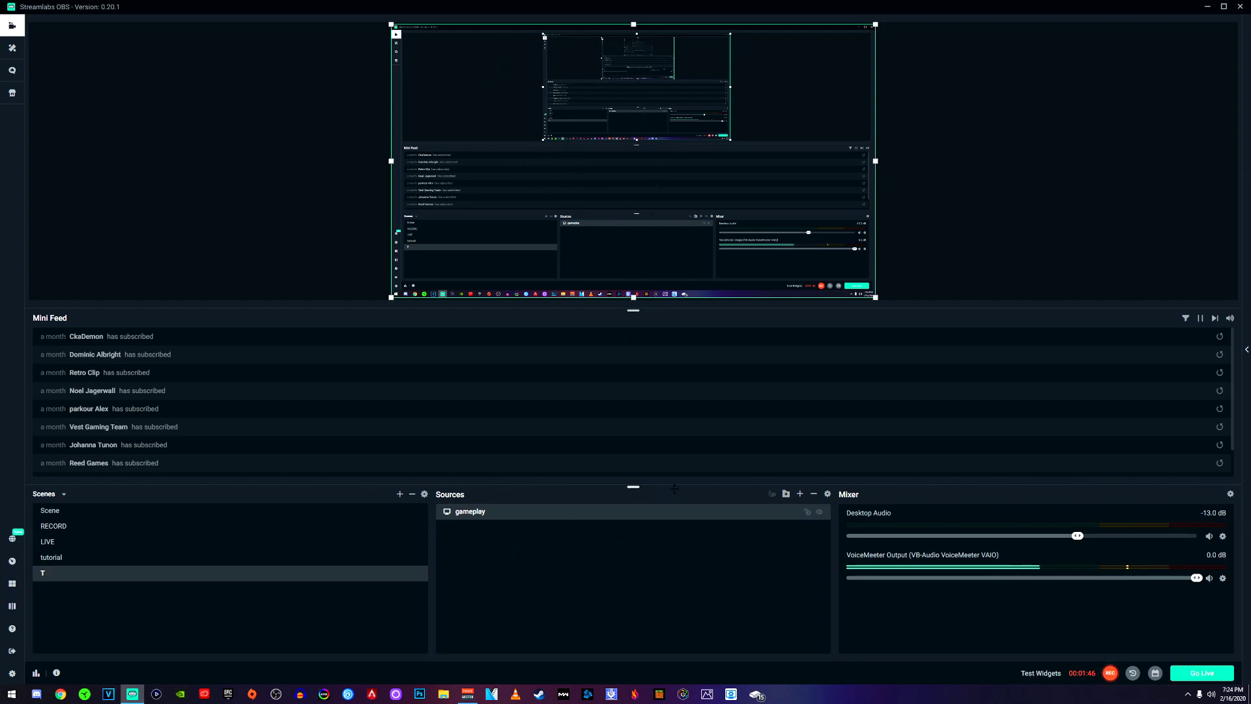
{"action": "left_click", "coordinate": [799, 494]}
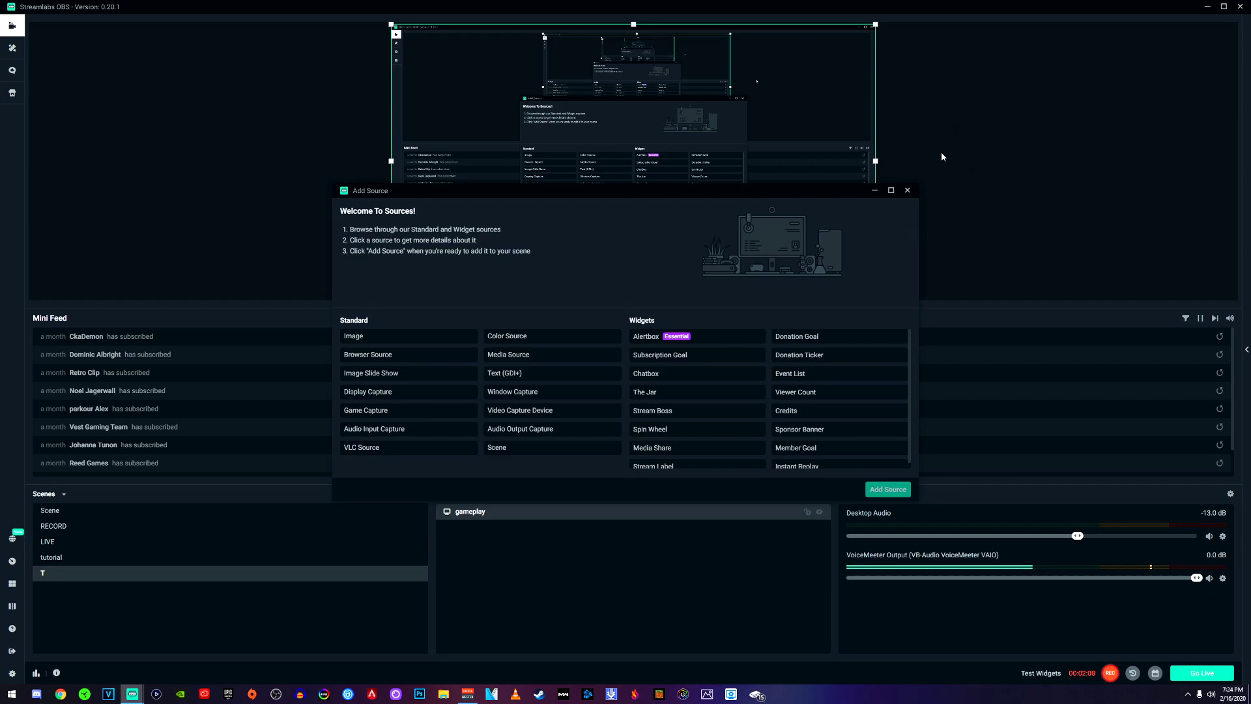
{"action": "left_click", "coordinate": [906, 191]}
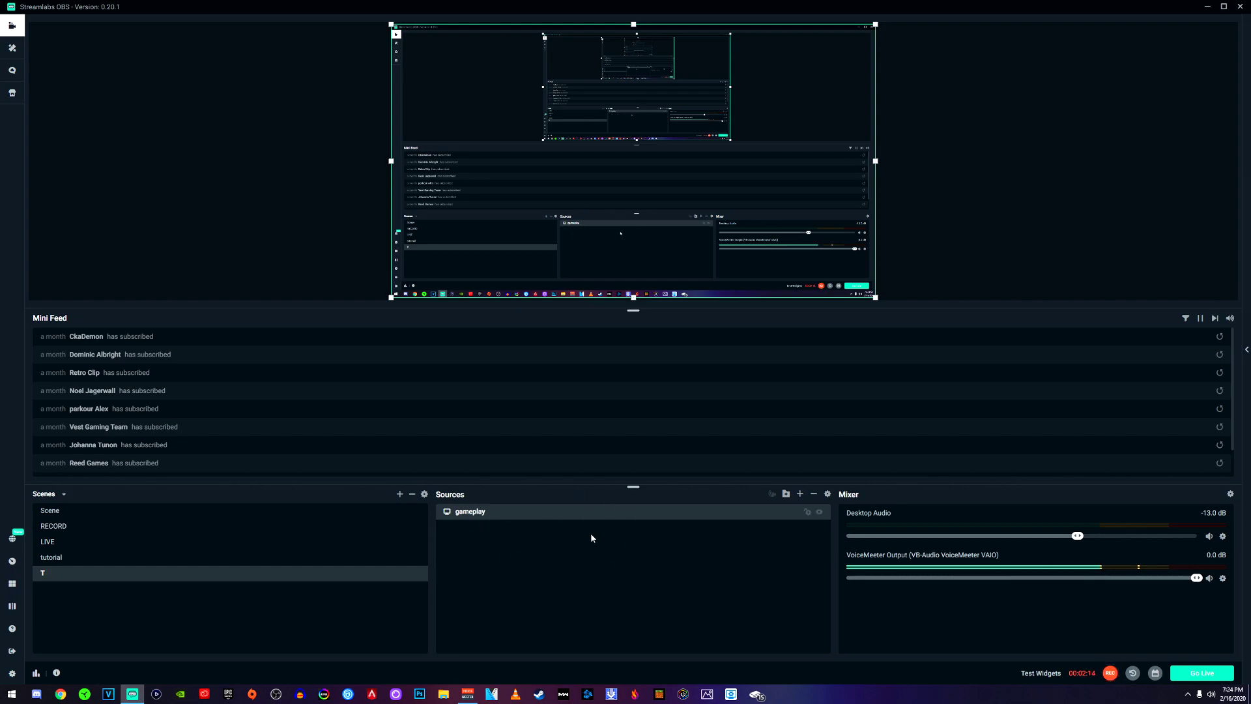
{"action": "left_click", "coordinate": [800, 494]}
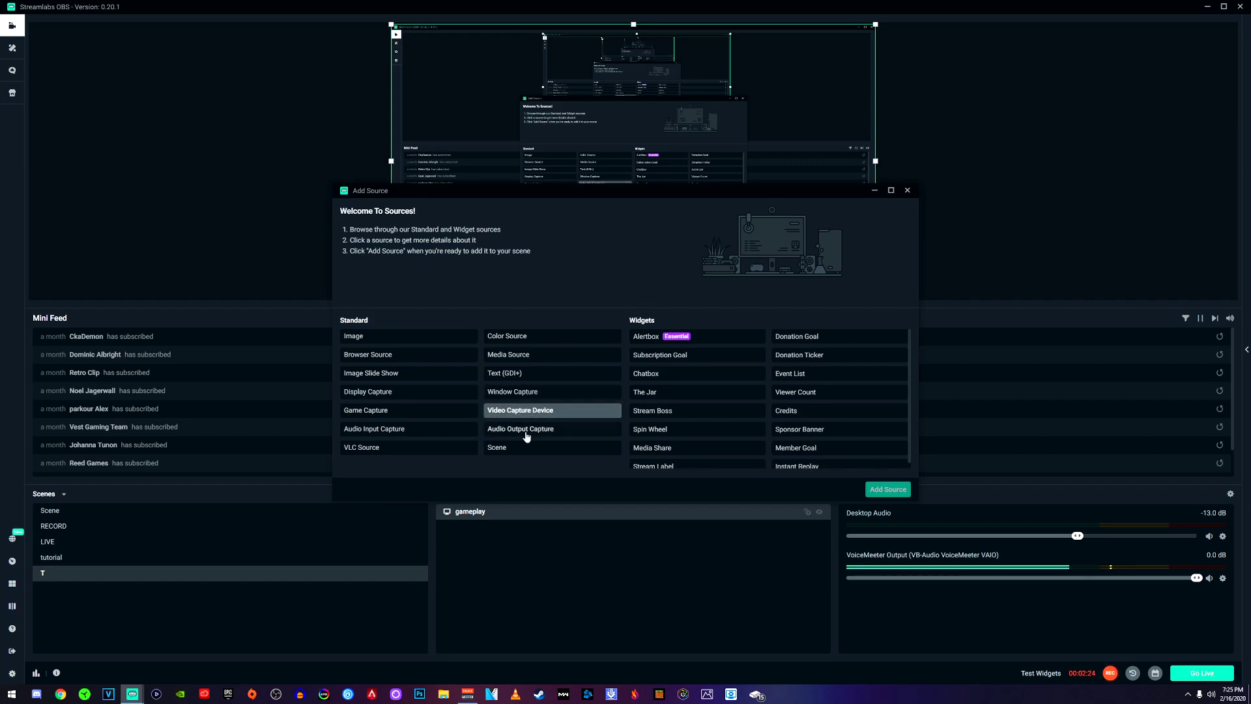
{"action": "left_click", "coordinate": [541, 414]}
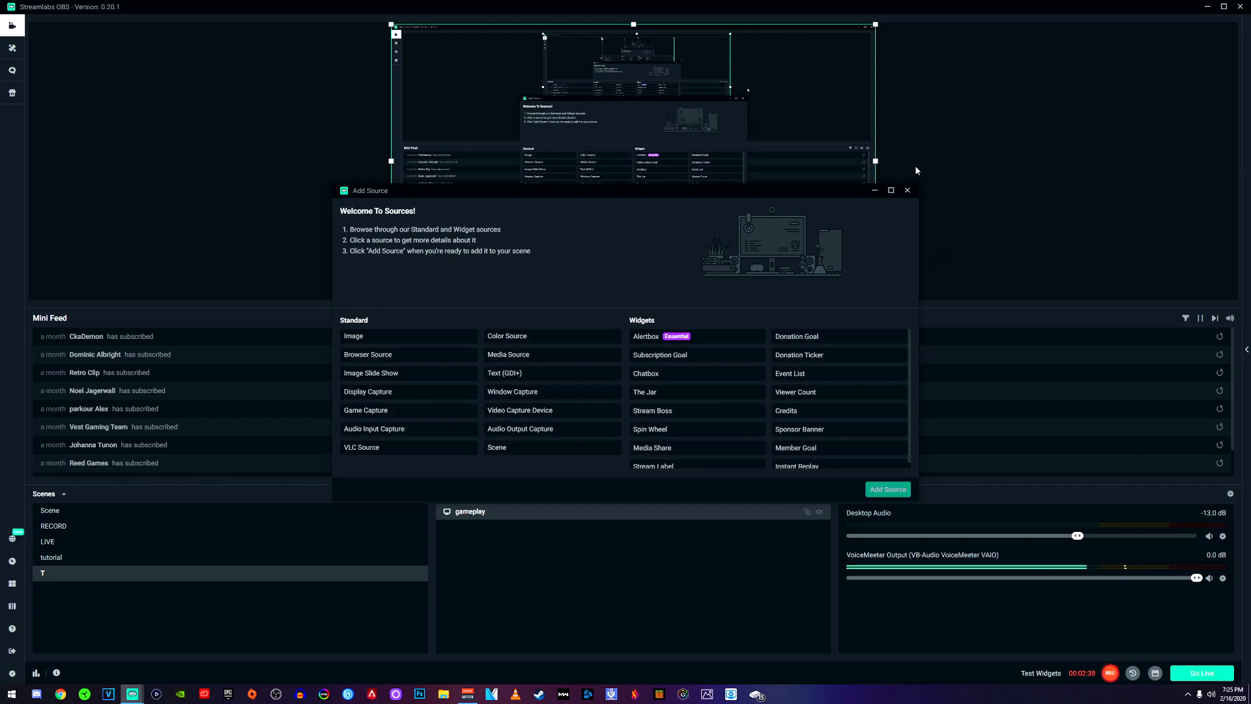
{"action": "left_click", "coordinate": [875, 190]}
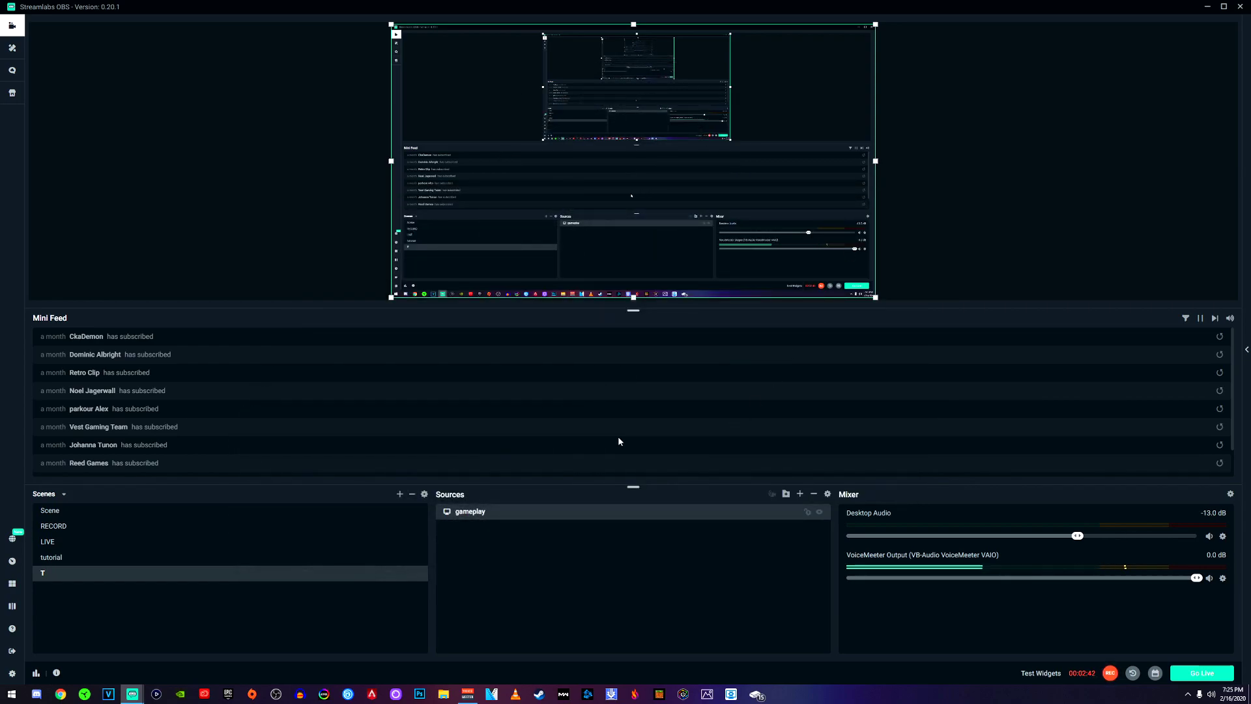
Add a new Alertbox source named Alert Box (1) to the scene, using the layout with the image above the text
{"action": "left_click", "coordinate": [800, 495]}
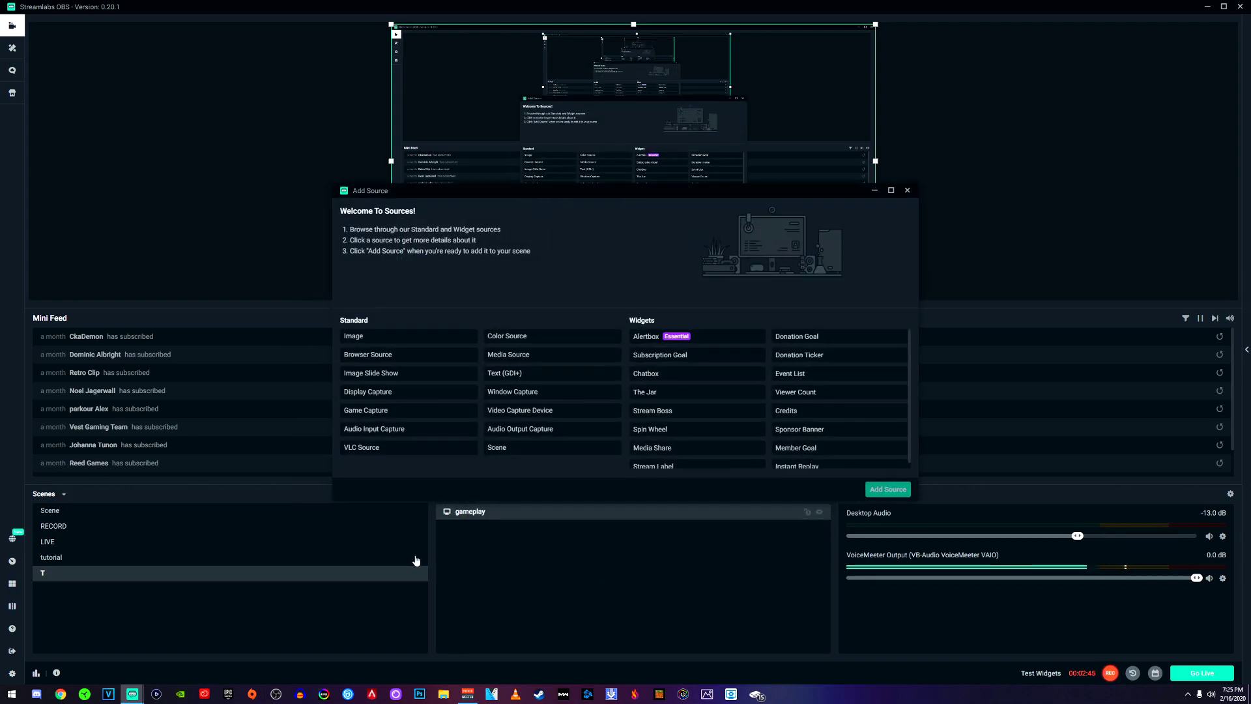
{"action": "left_click", "coordinate": [670, 337]}
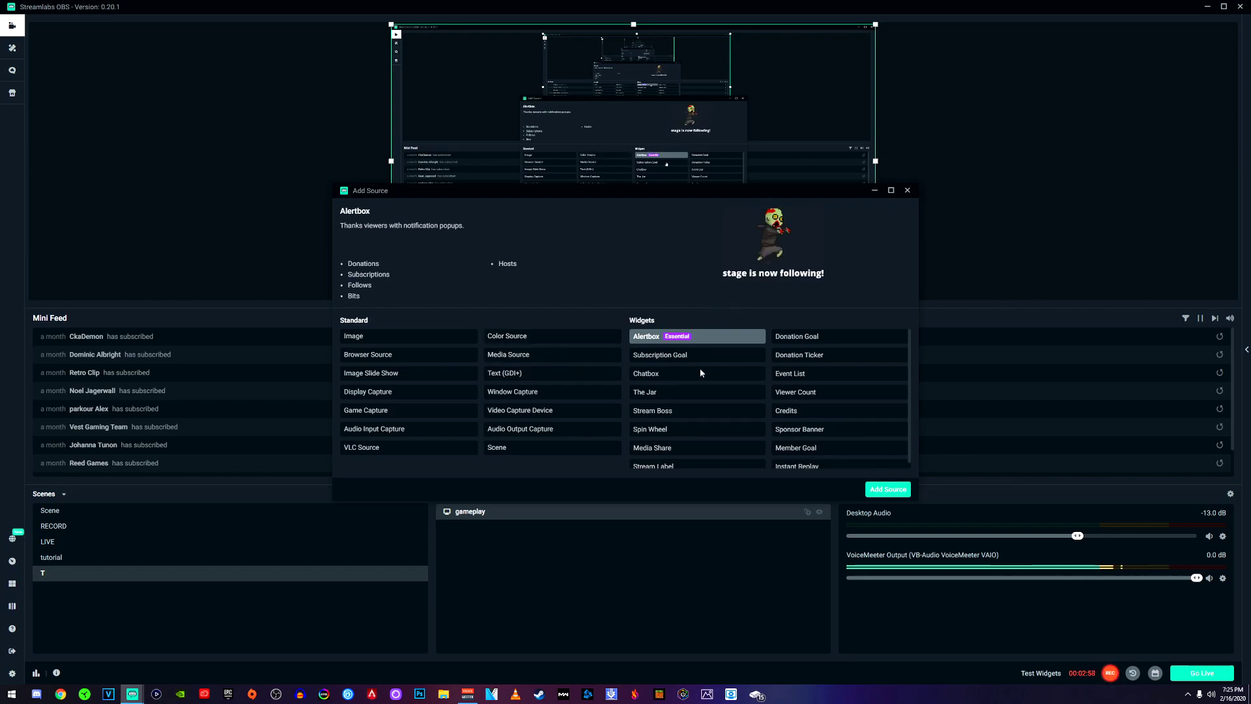
{"action": "left_click", "coordinate": [887, 489]}
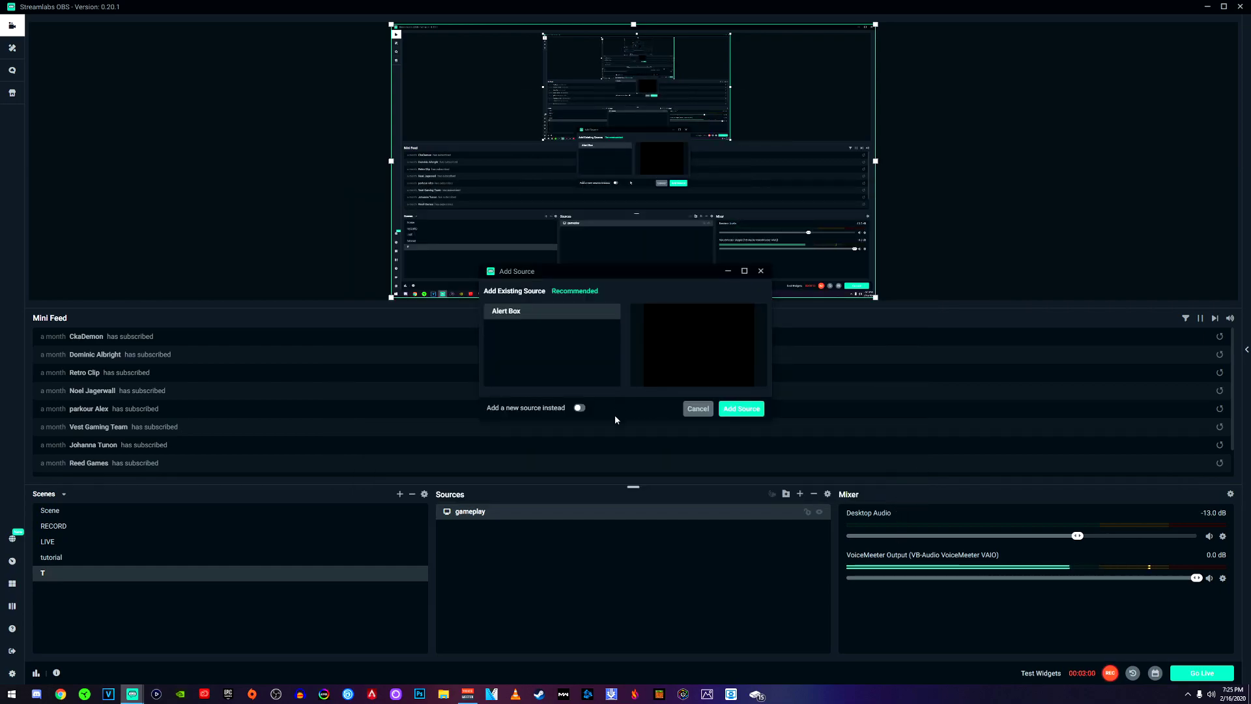
{"action": "left_click", "coordinate": [580, 409]}
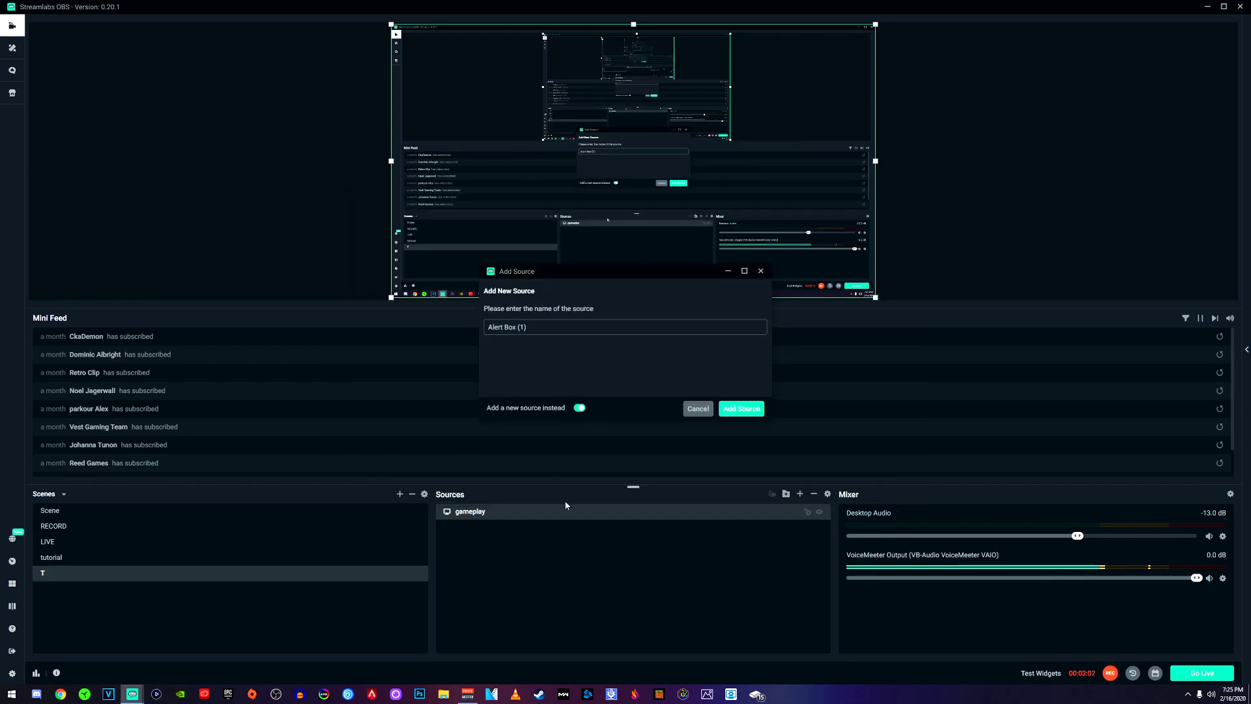
{"action": "left_click", "coordinate": [750, 411]}
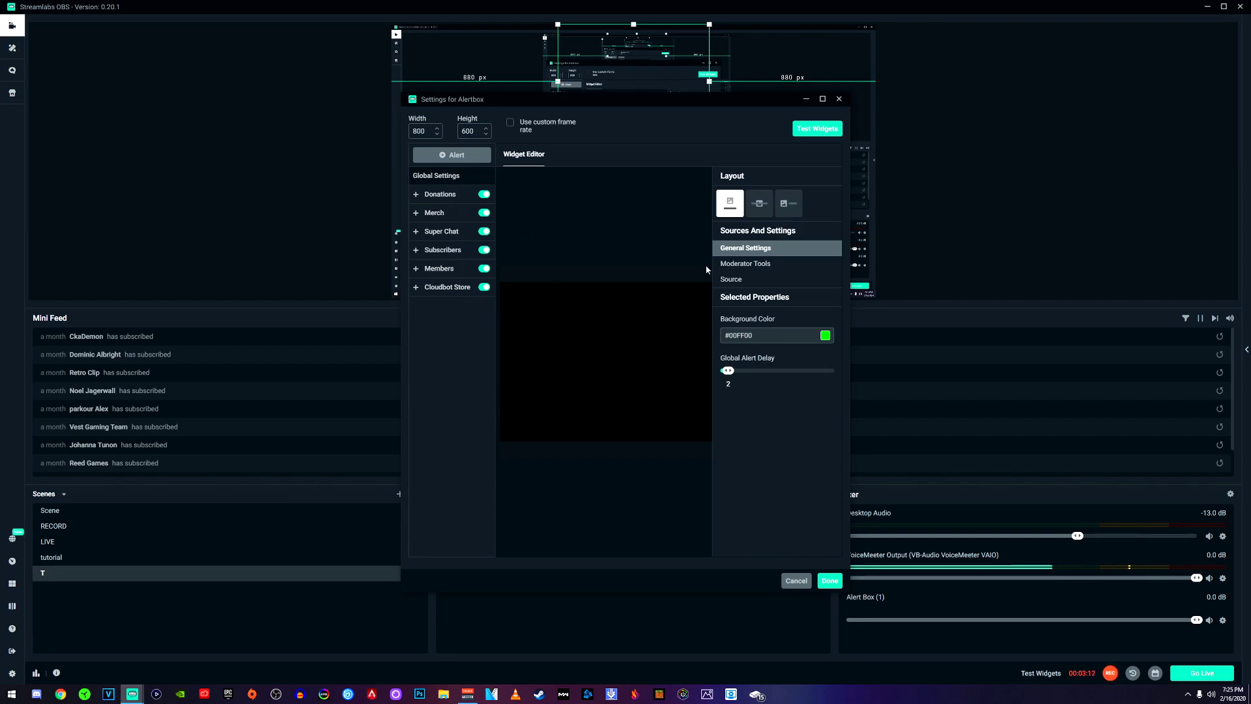
{"action": "left_click", "coordinate": [730, 205]}
{"action": "left_click", "coordinate": [828, 583]}
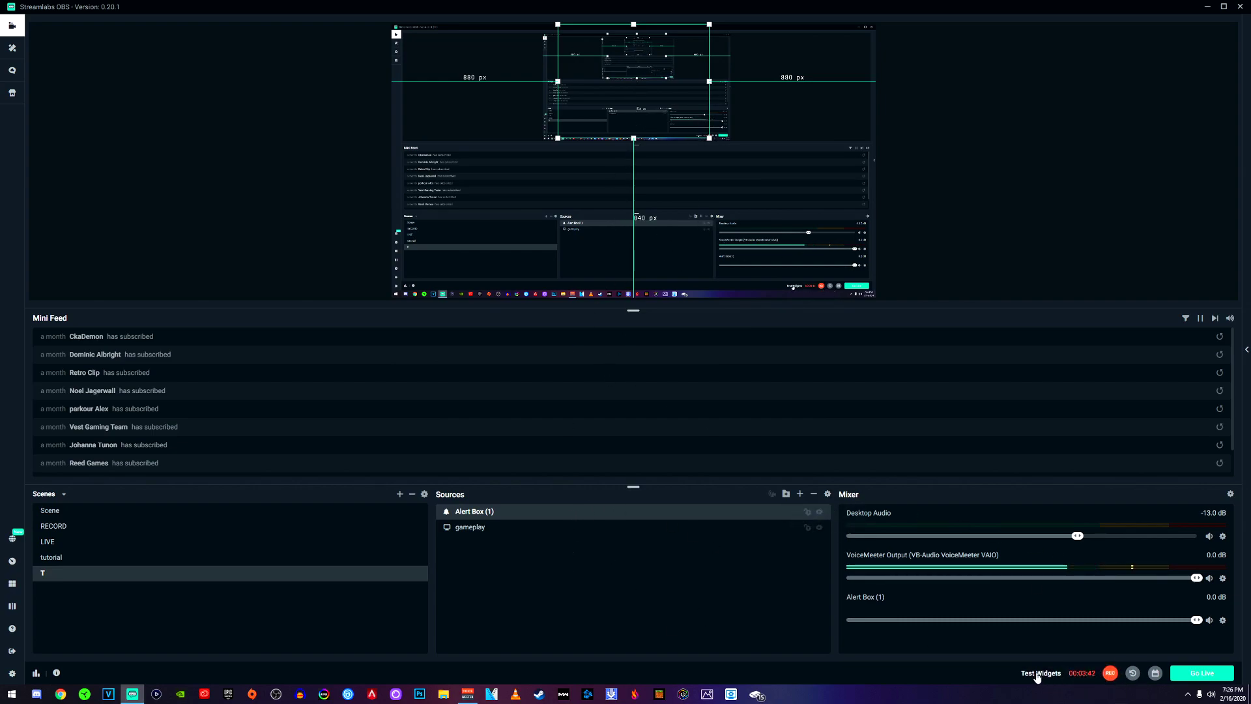
Send a test subscriber alert, and shrink and move the alert box to about 1048 px from the canvas's left edge and 46 px from its top
{"action": "mouse_move", "coordinate": [1041, 678]}
{"action": "left_click", "coordinate": [854, 673]}
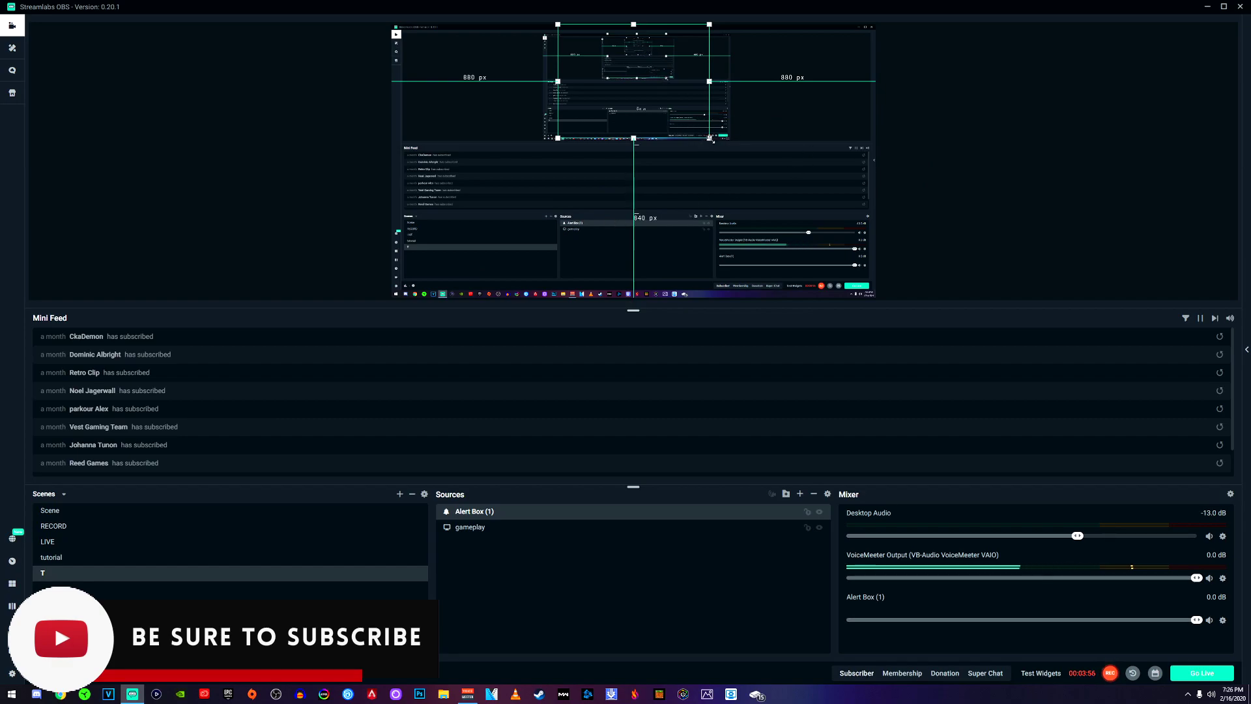
{"action": "left_click_drag", "start_coordinate": [710, 138], "coordinate": [660, 101]}
{"action": "left_click_drag", "start_coordinate": [613, 62], "coordinate": [663, 60]}
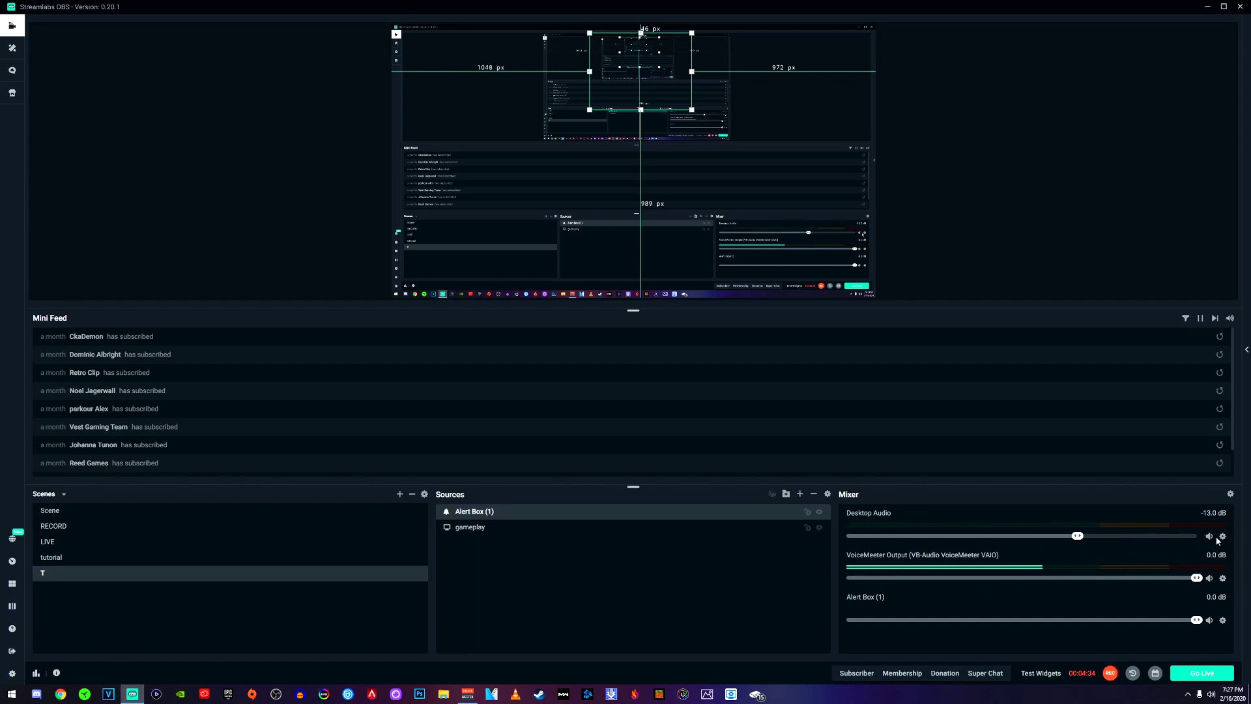
Set the Desktop Audio capture device to Default in its properties
{"action": "right_click", "coordinate": [1195, 536]}
{"action": "left_click", "coordinate": [1142, 431]}
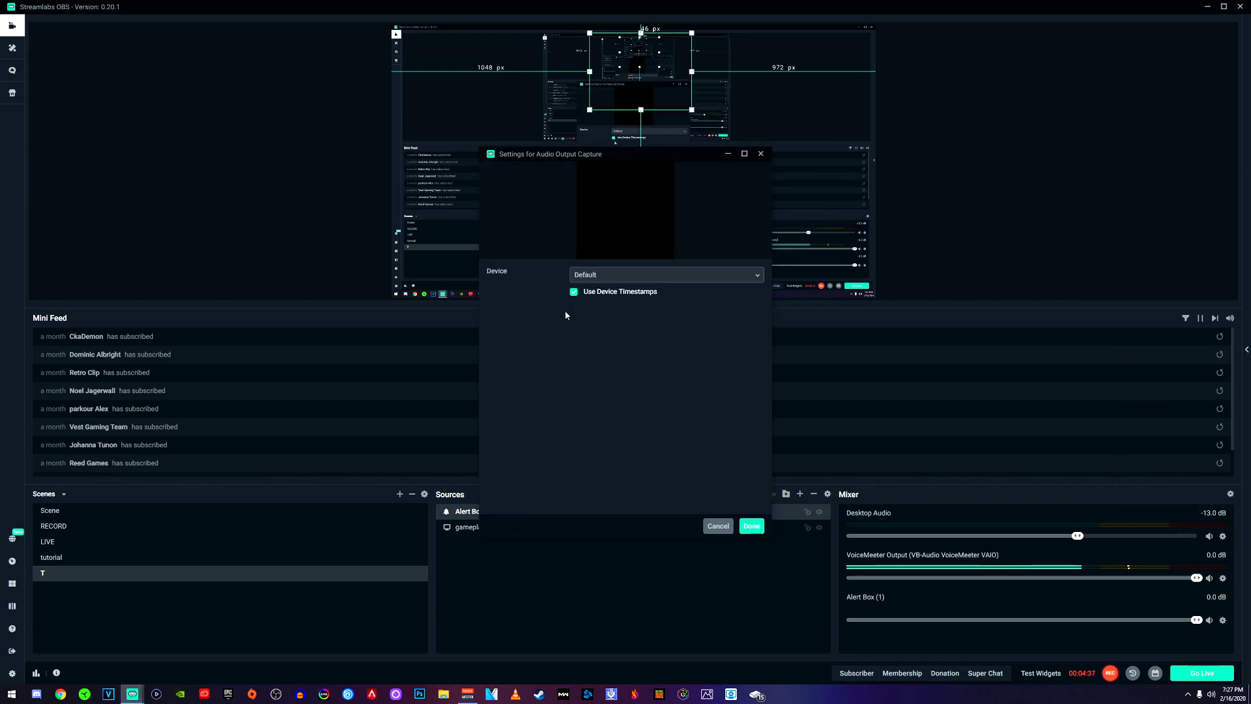
{"action": "left_click", "coordinate": [590, 276]}
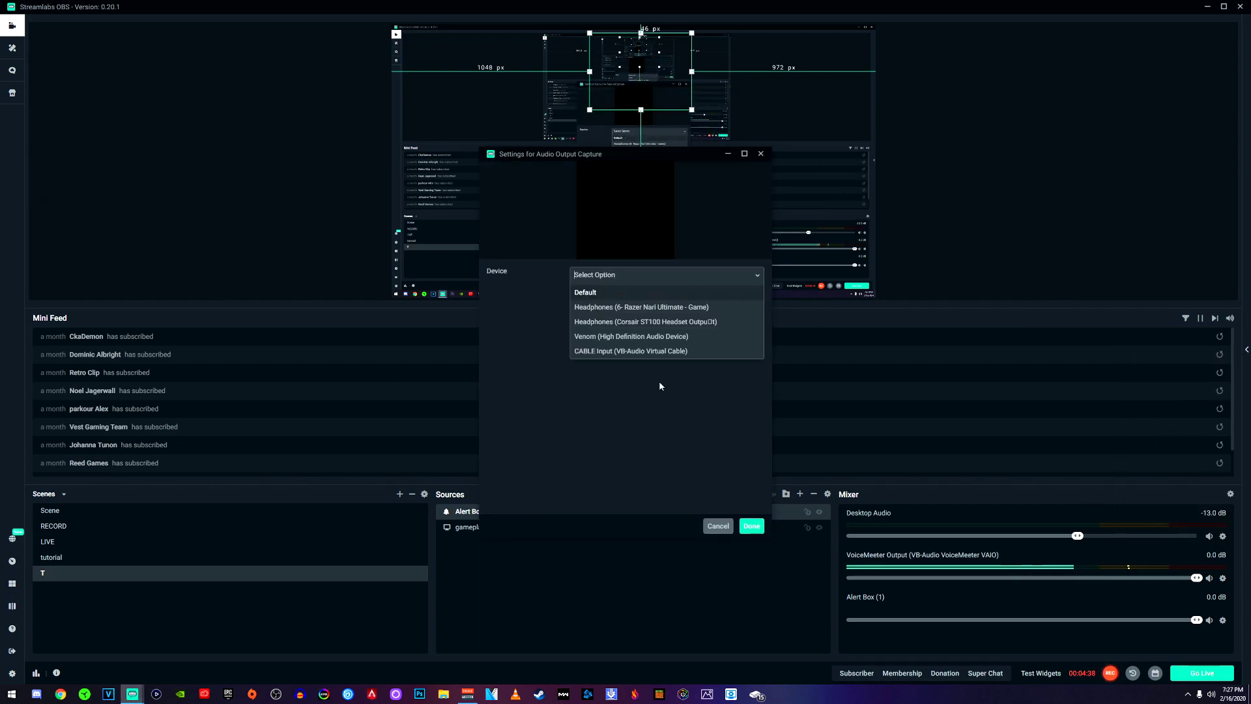
{"action": "left_click", "coordinate": [613, 295]}
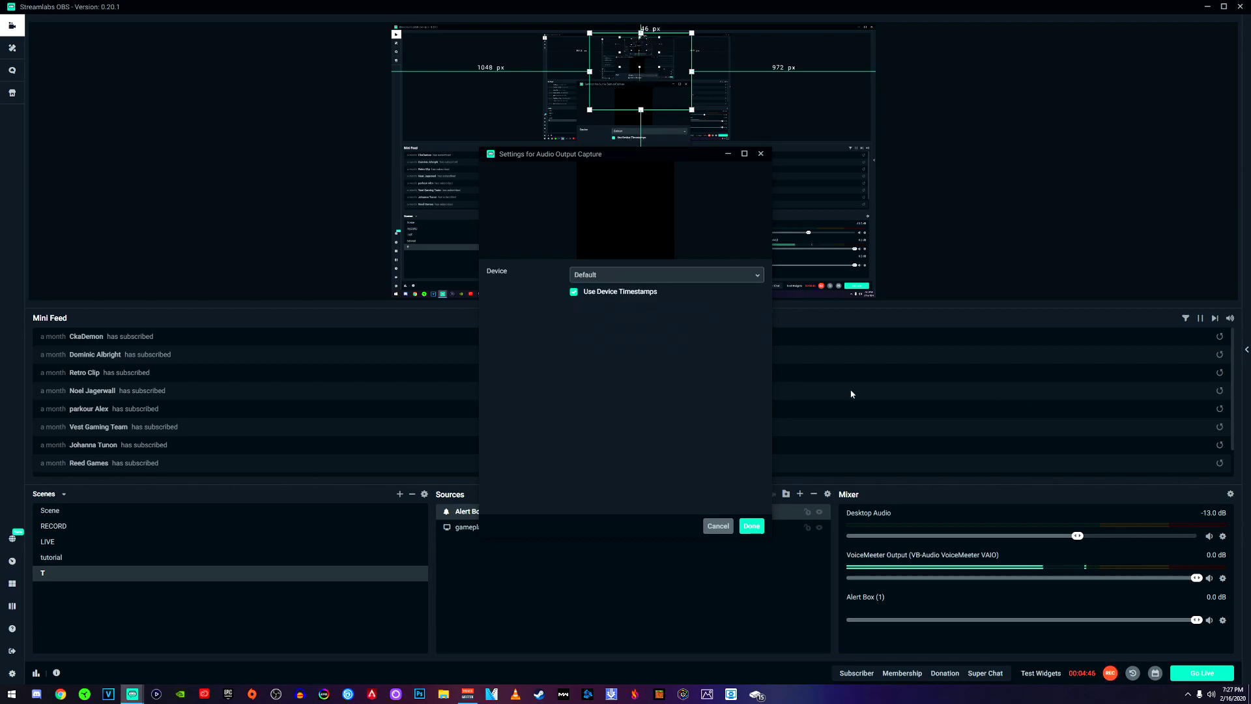
{"action": "left_click", "coordinate": [743, 530]}
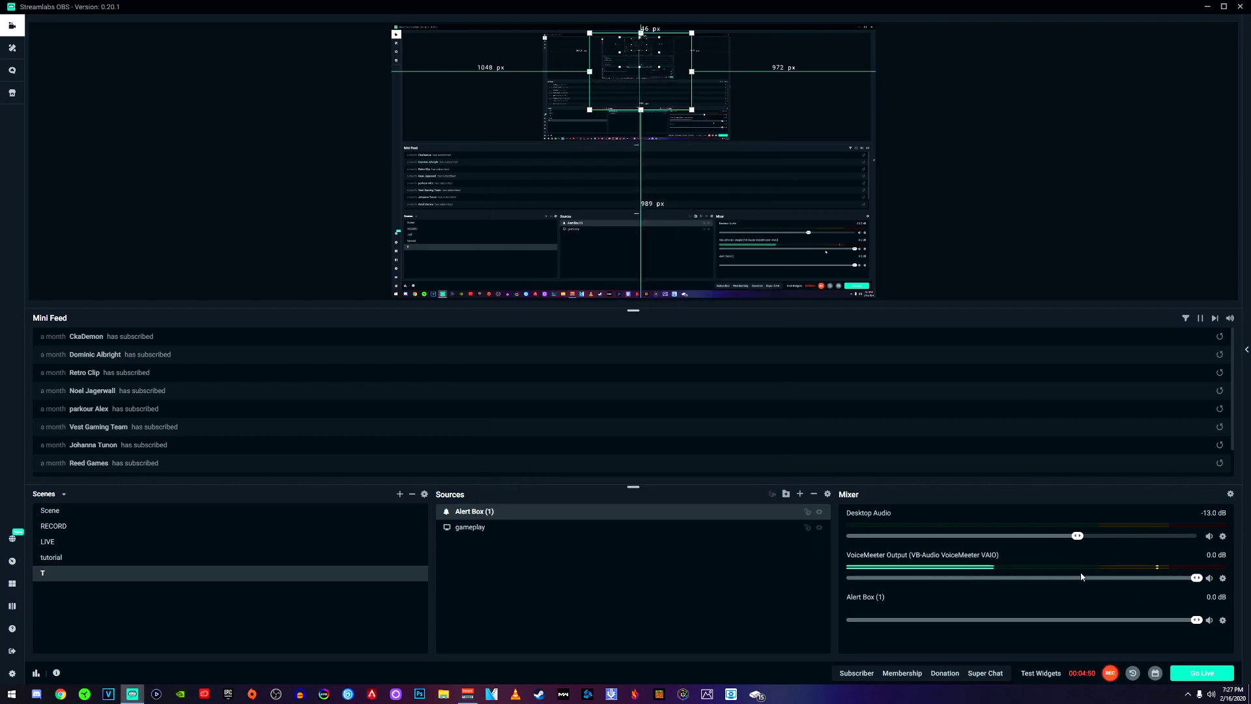
Set the microphone's audio input device to VoiceMeeter Output (VB-Audio VoiceMeeter VAIO) in its properties
{"action": "left_click", "coordinate": [1222, 578]}
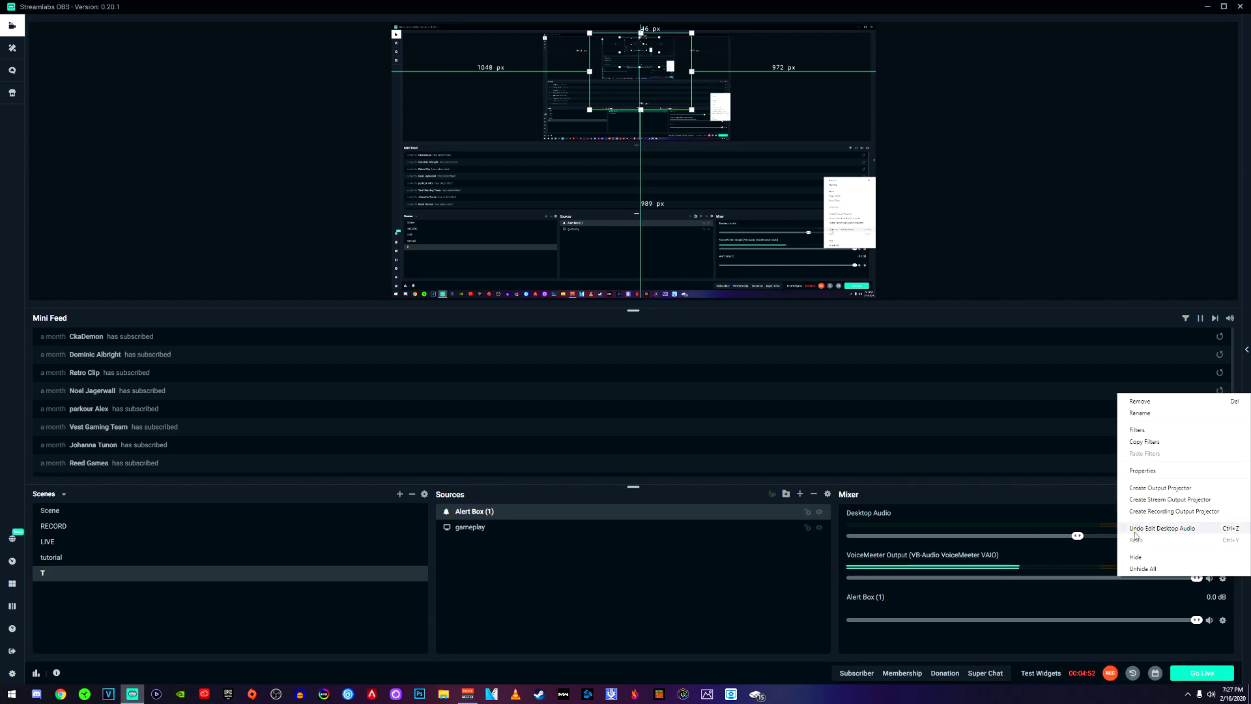
{"action": "left_click", "coordinate": [1143, 470]}
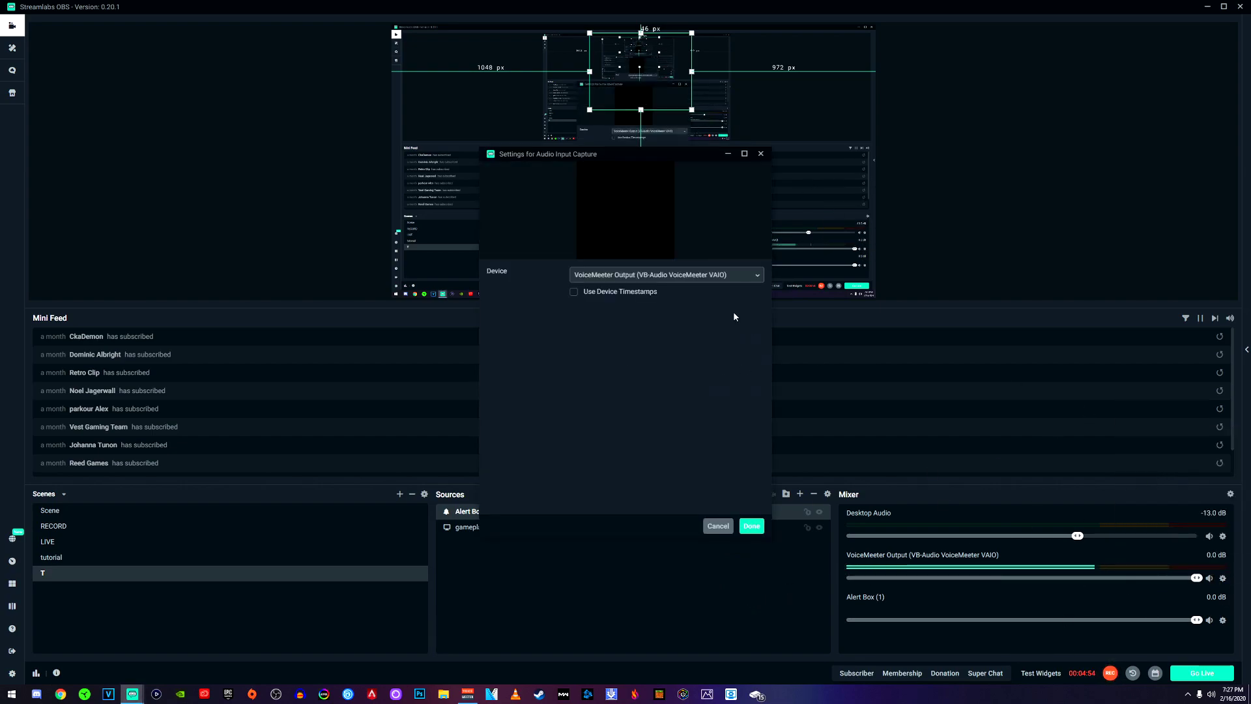
{"action": "left_click", "coordinate": [730, 275]}
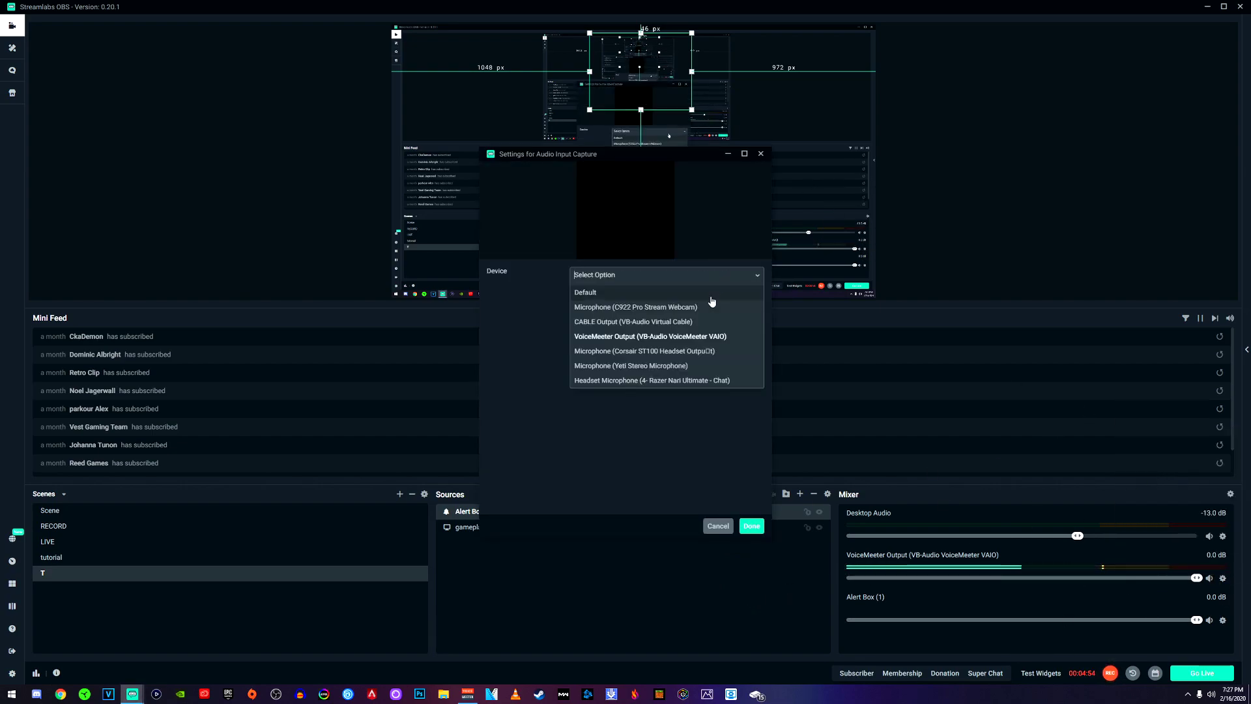
{"action": "left_click", "coordinate": [646, 337]}
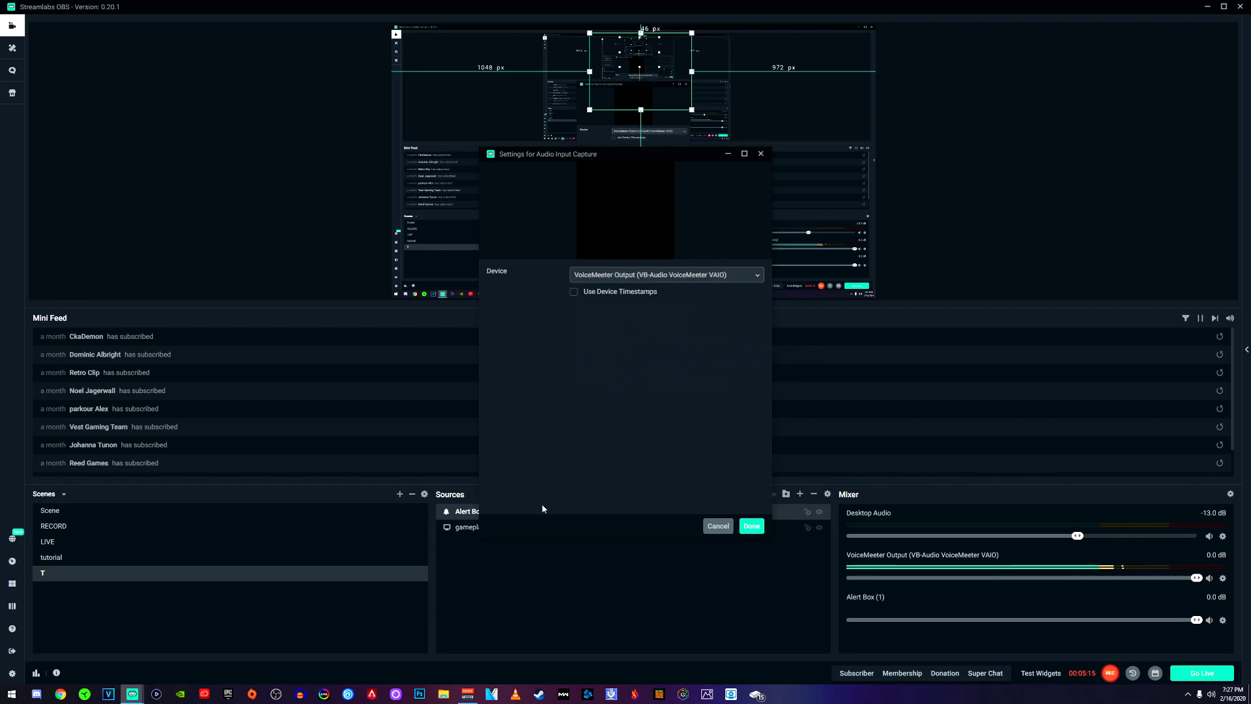
{"action": "left_click", "coordinate": [751, 527]}
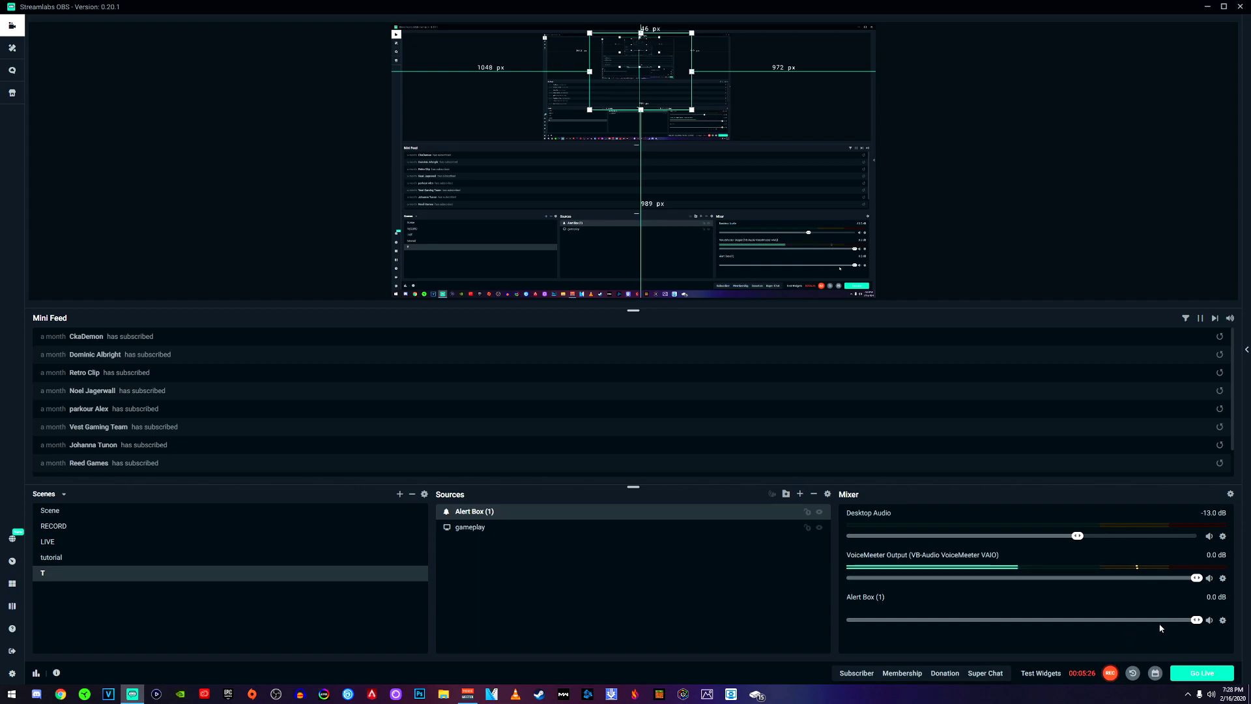
Lower the Alert Box (1) volume in the mixer to -25.5 dB
{"action": "left_click_drag", "start_coordinate": [1201, 623], "coordinate": [989, 626]}
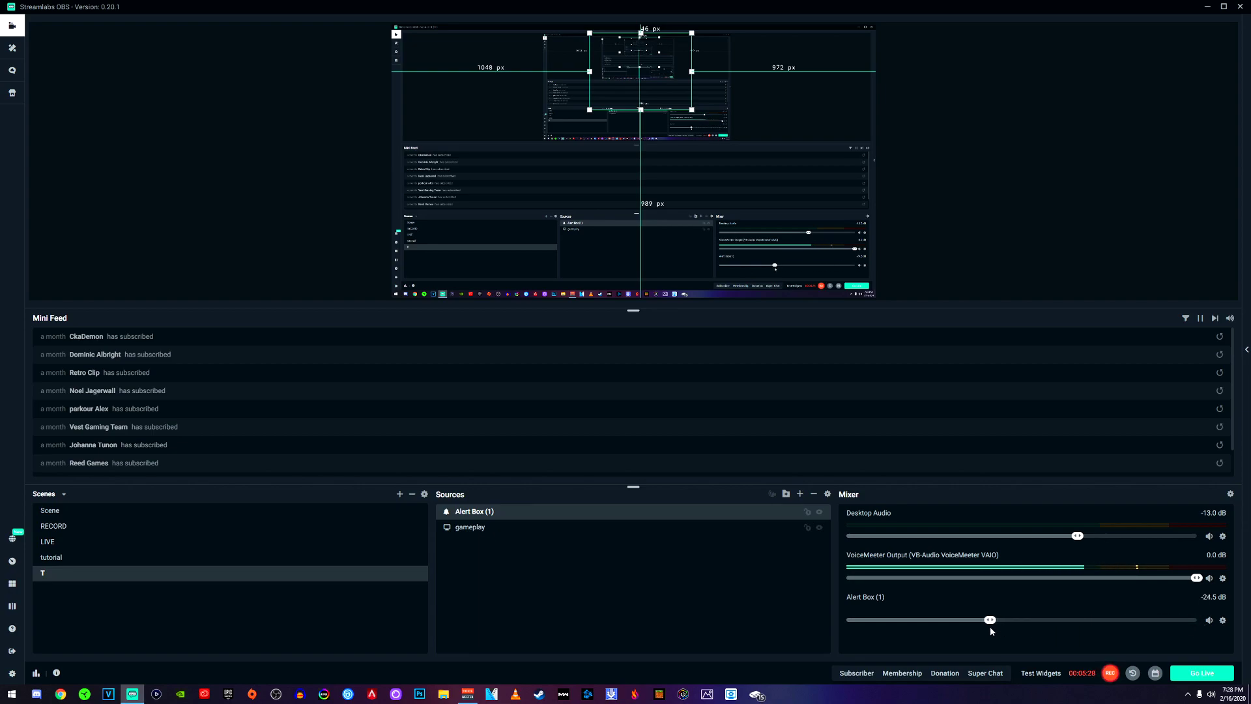
{"action": "mouse_move", "coordinate": [991, 627]}
{"action": "left_mouse_down"}
{"action": "mouse_move", "coordinate": [967, 638]}
{"action": "mouse_move", "coordinate": [1162, 655]}
{"action": "mouse_move", "coordinate": [908, 651]}
{"action": "mouse_move", "coordinate": [1040, 654]}
{"action": "mouse_move", "coordinate": [984, 643]}
{"action": "left_mouse_up"}
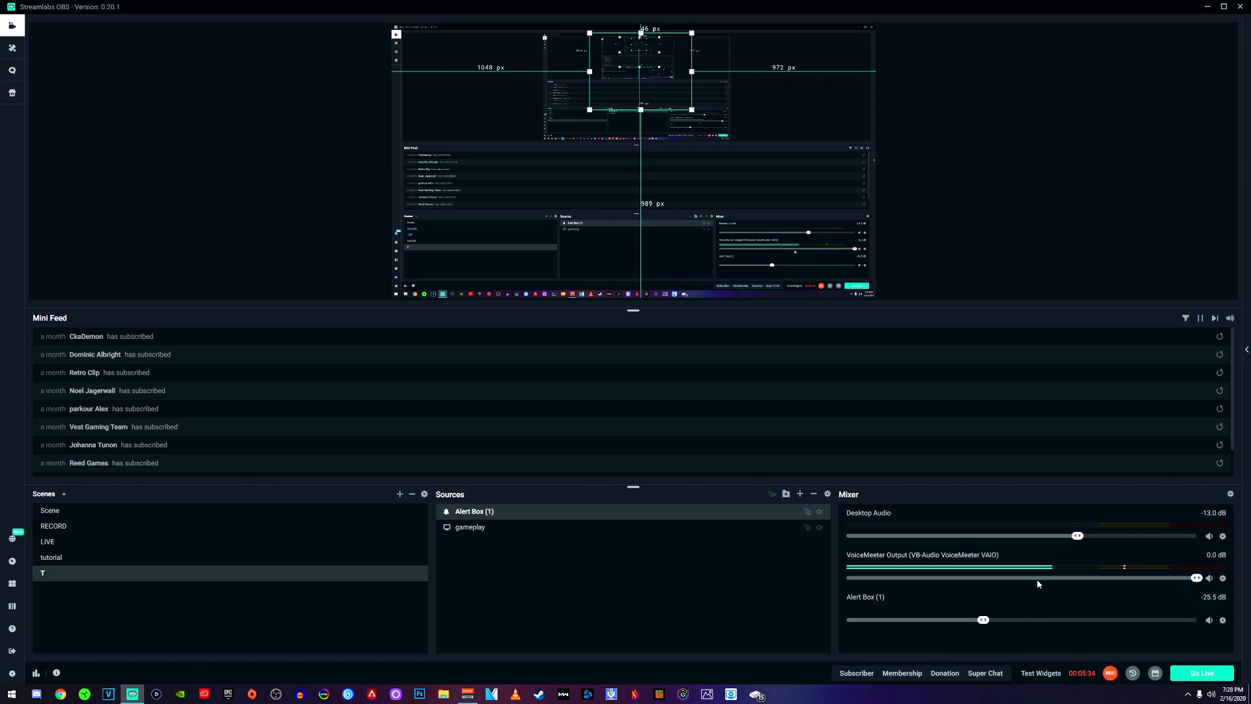
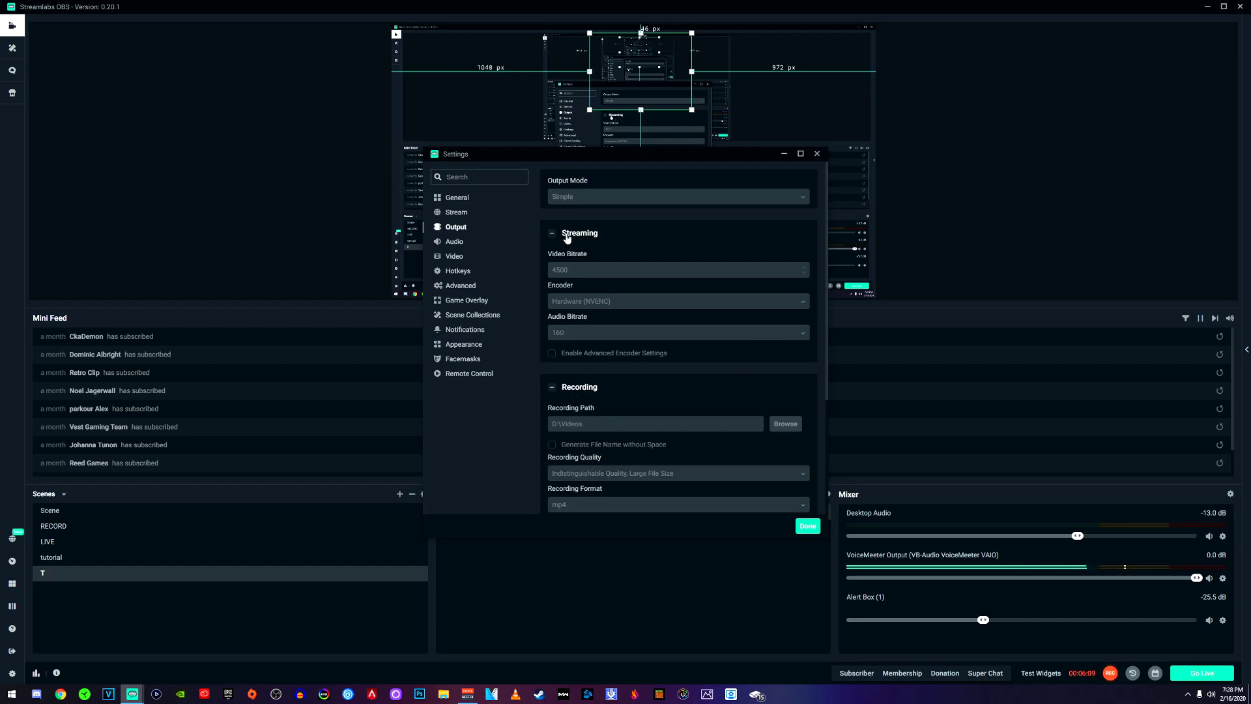
Review the streaming output settings, the video resolution and frame rate settings, and the advanced stream delay and reconnect options
{"action": "left_click", "coordinate": [552, 389]}
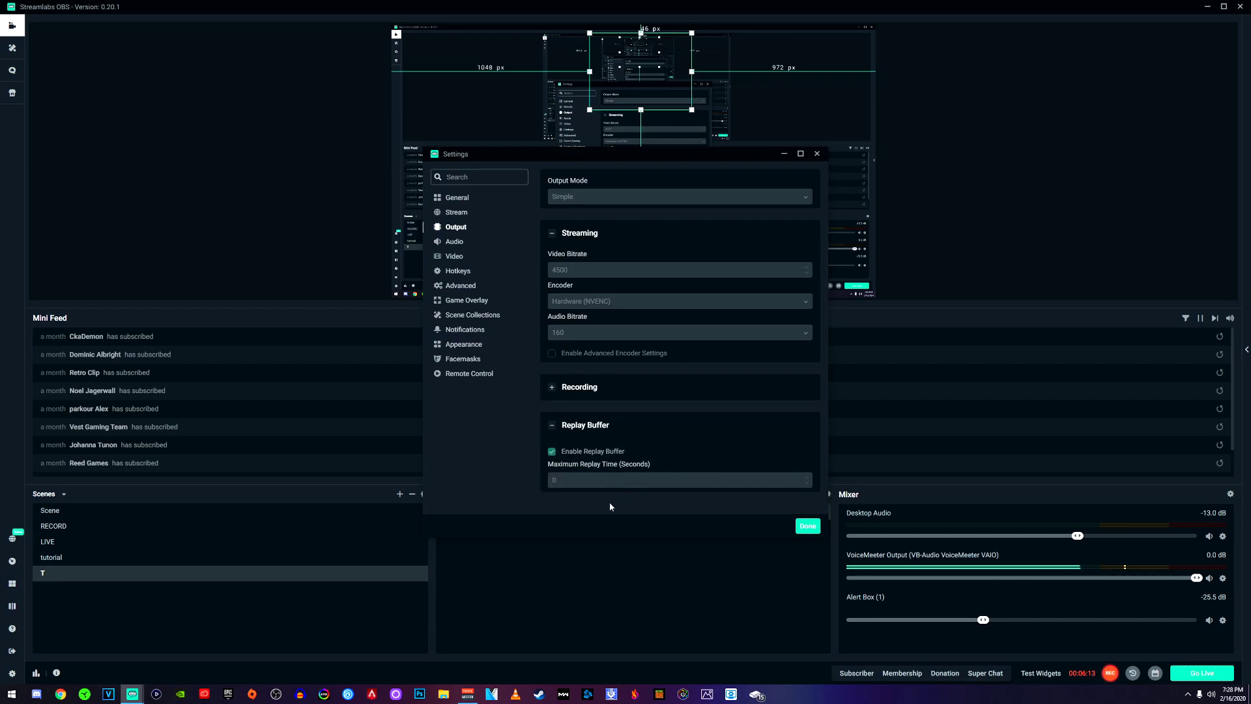
{"action": "left_click", "coordinate": [553, 426]}
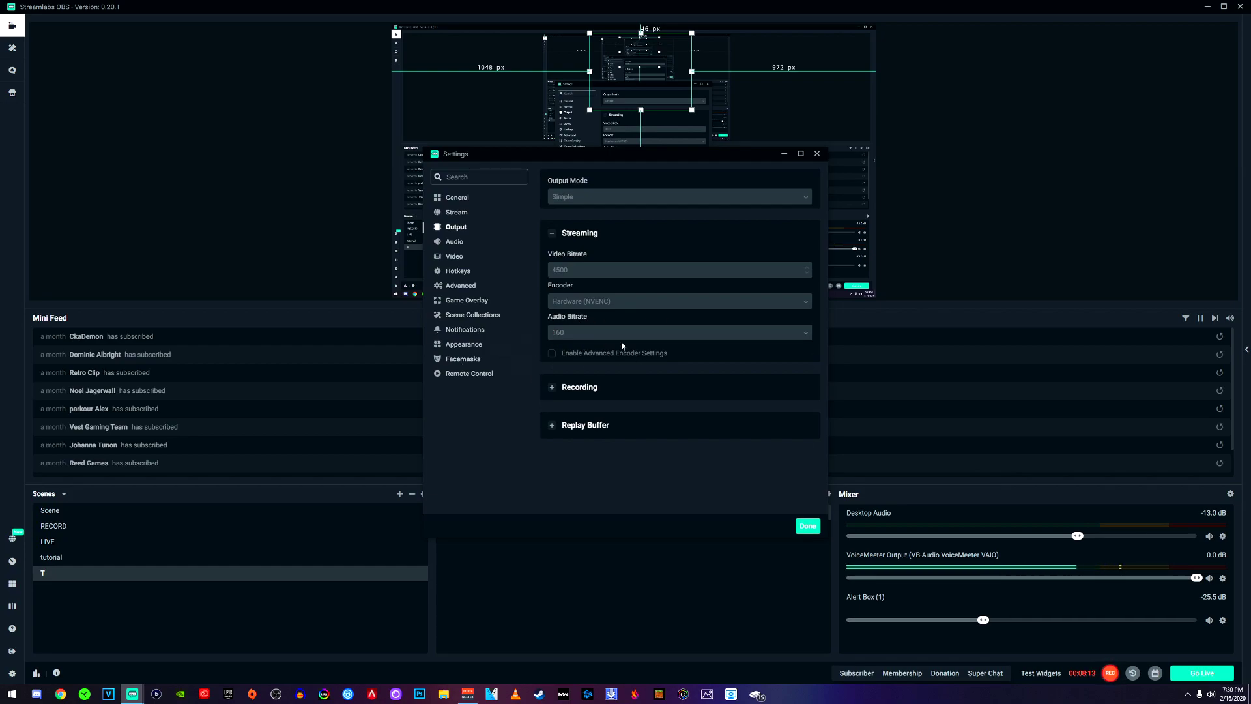
{"action": "left_click", "coordinate": [552, 425]}
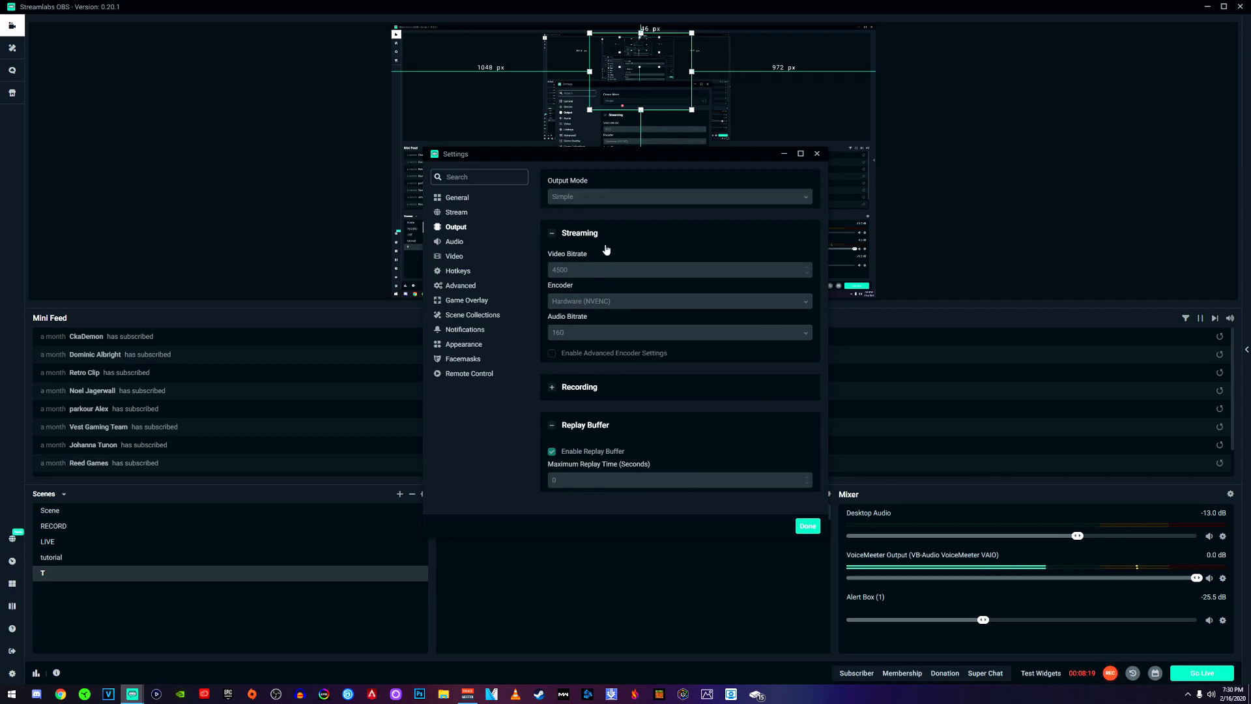
{"action": "left_click", "coordinate": [454, 257]}
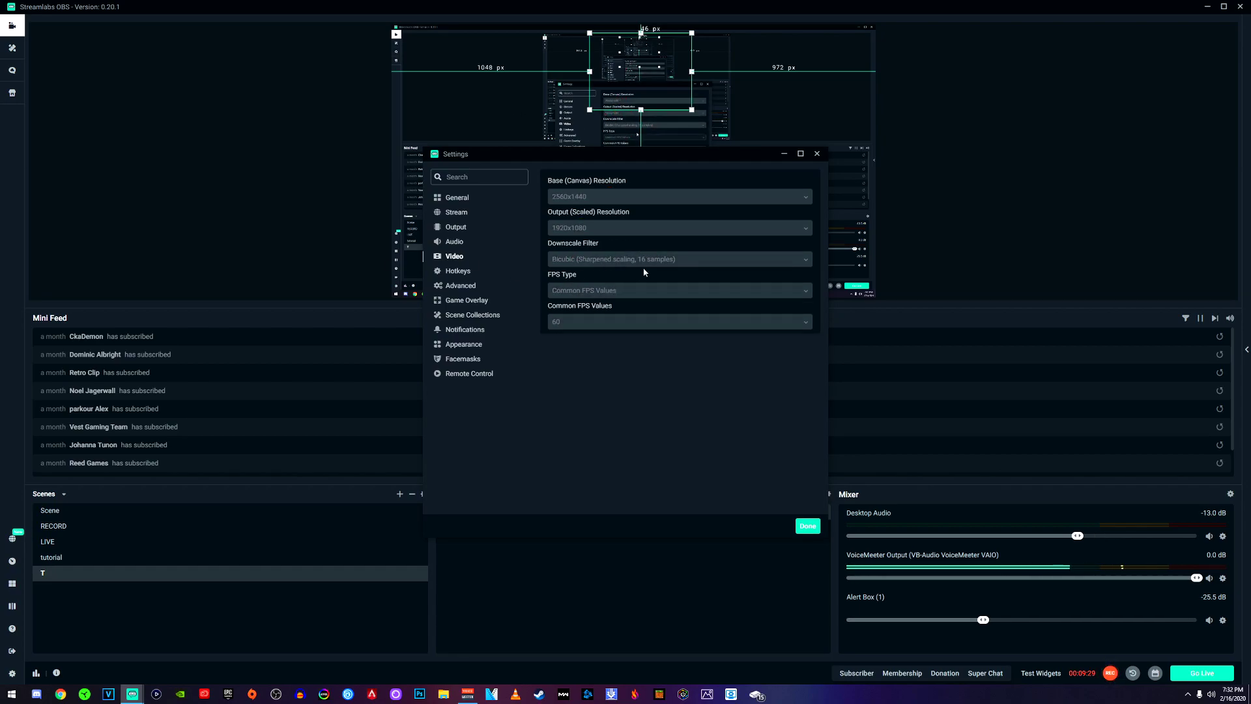
{"action": "left_click", "coordinate": [464, 287]}
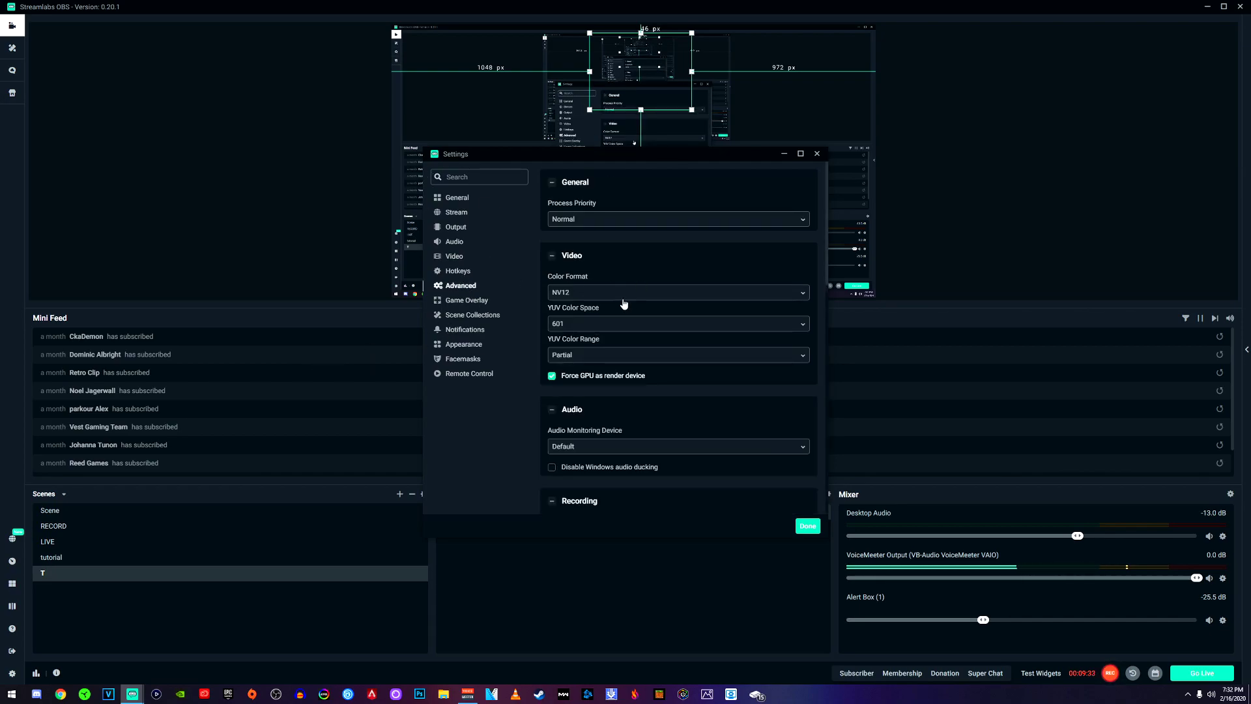
{"action": "scroll", "coordinate": [626, 304], "scroll_direction": "down", "scroll_amount": 10}
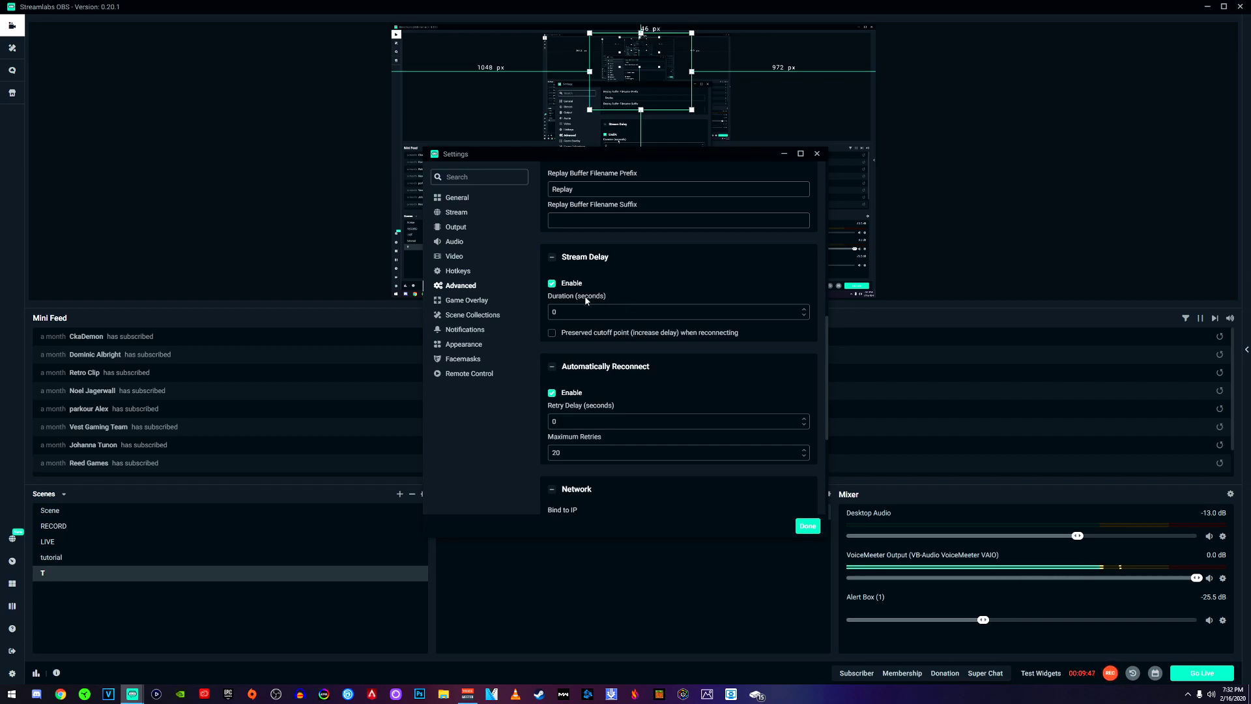
{"action": "left_click", "coordinate": [555, 312]}
{"action": "scroll", "coordinate": [679, 339], "scroll_direction": "down", "scroll_amount": 1}
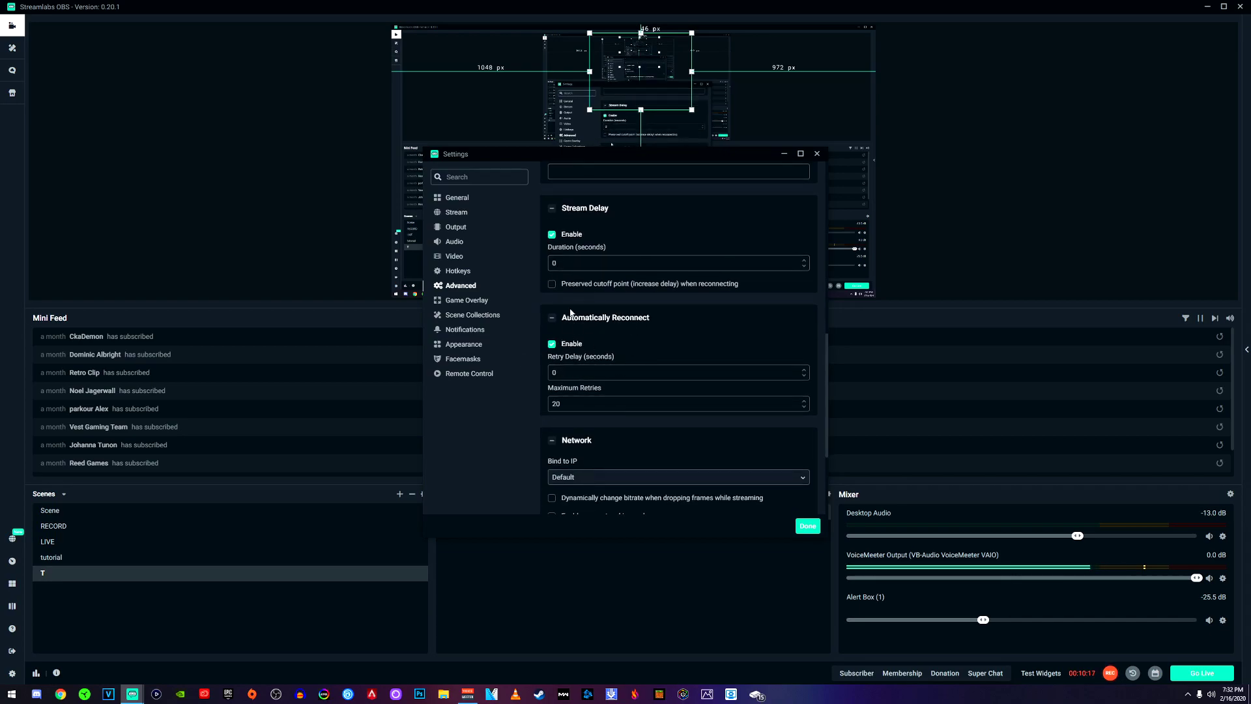
Review the advanced stream delay, reconnect and network options and the general output and source snapping options, then close the settings
{"action": "left_click", "coordinate": [554, 262]}
{"action": "scroll", "coordinate": [684, 449], "scroll_direction": "down", "scroll_amount": 5}
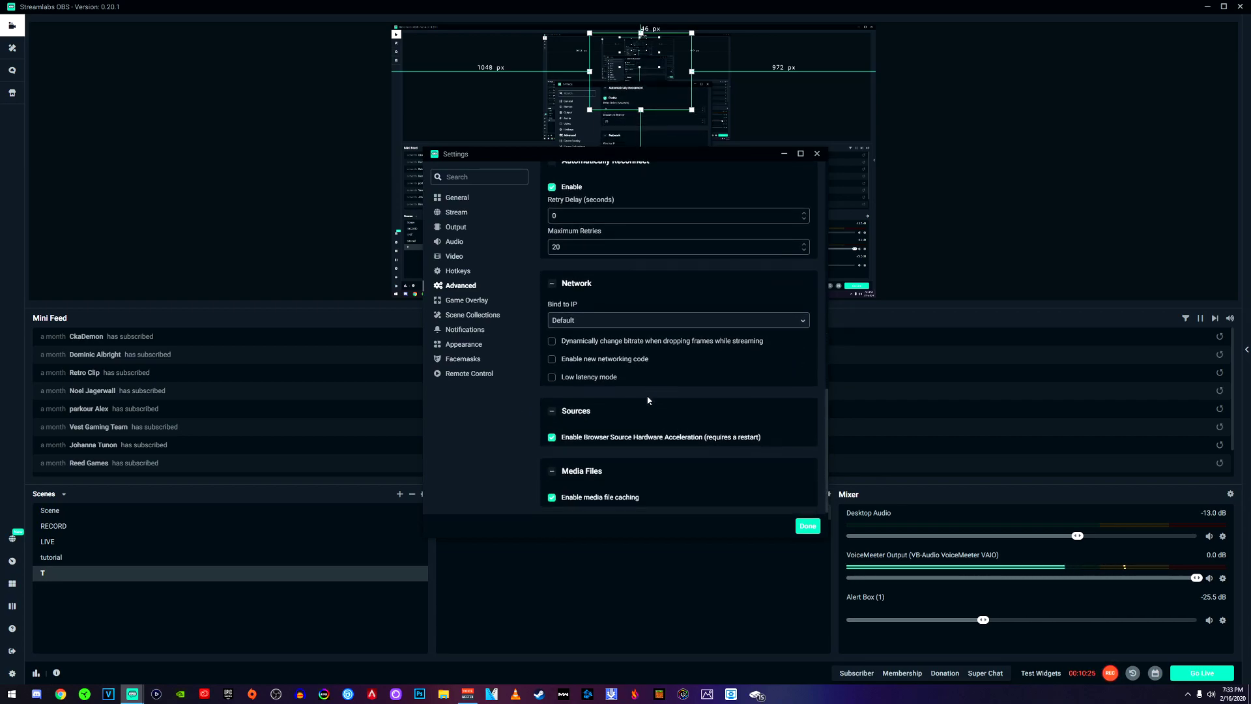
{"action": "scroll", "coordinate": [649, 439], "scroll_direction": "up", "scroll_amount": 6}
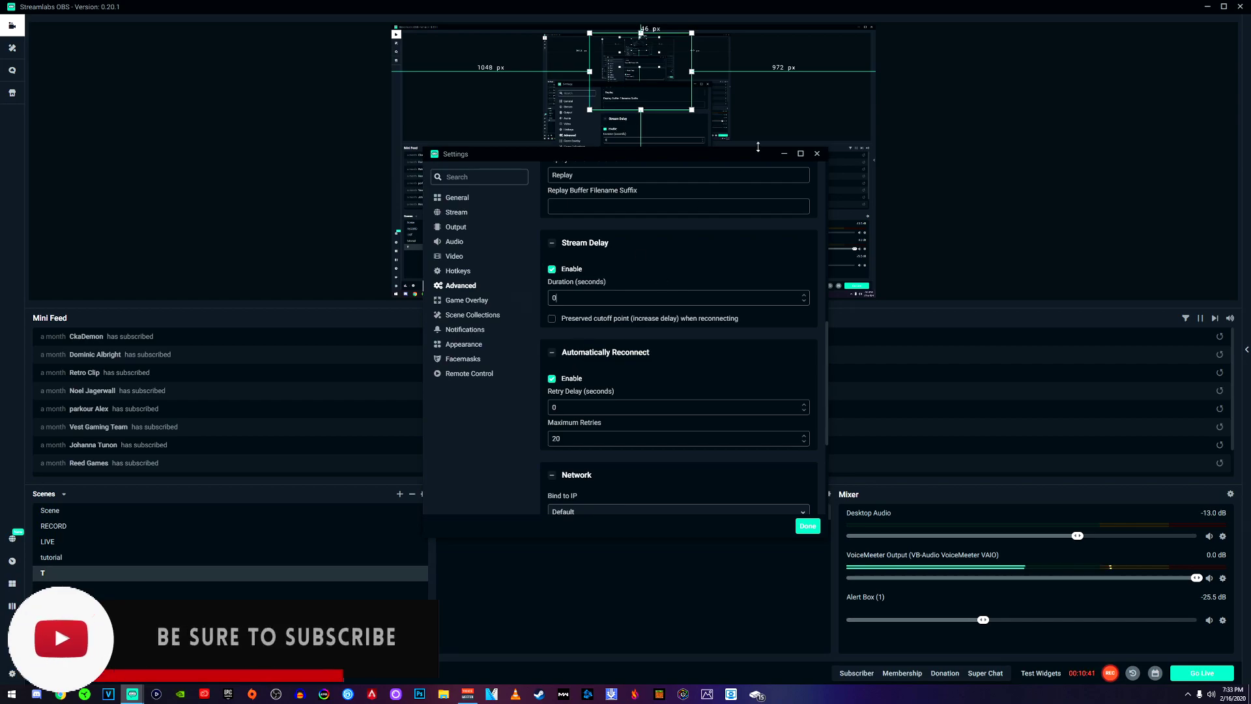
{"action": "left_click", "coordinate": [457, 197]}
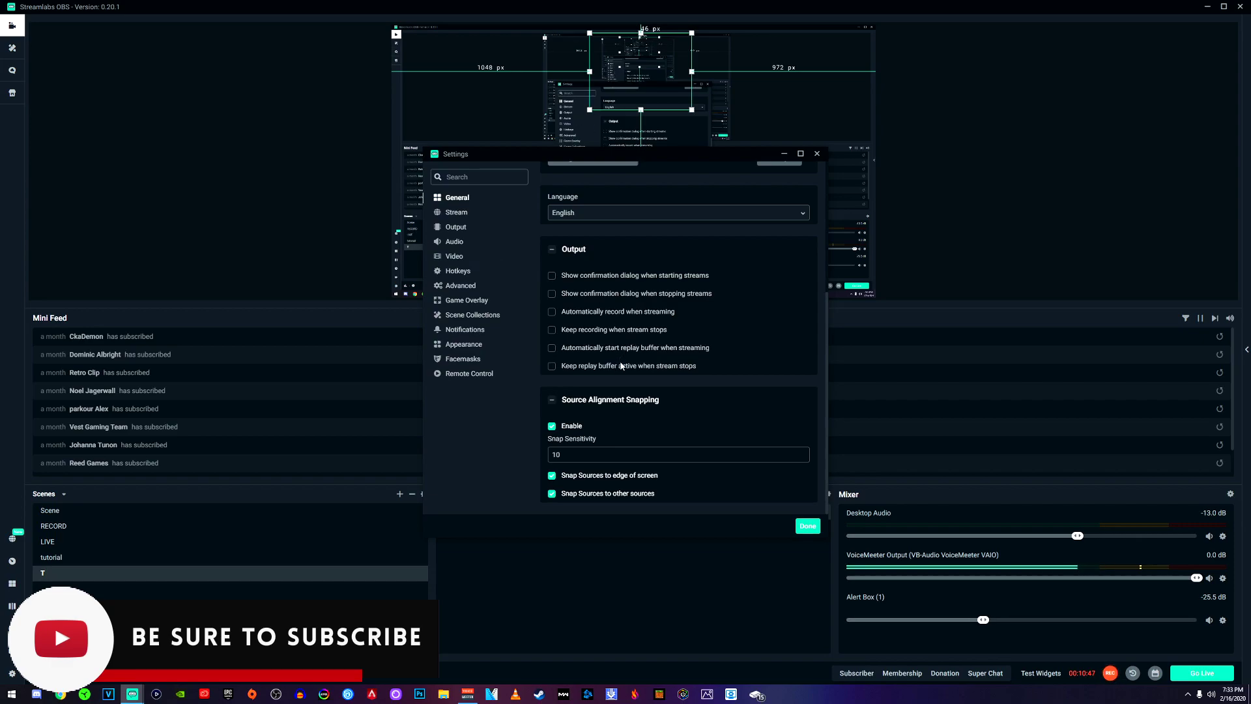
{"action": "left_click", "coordinate": [804, 527]}
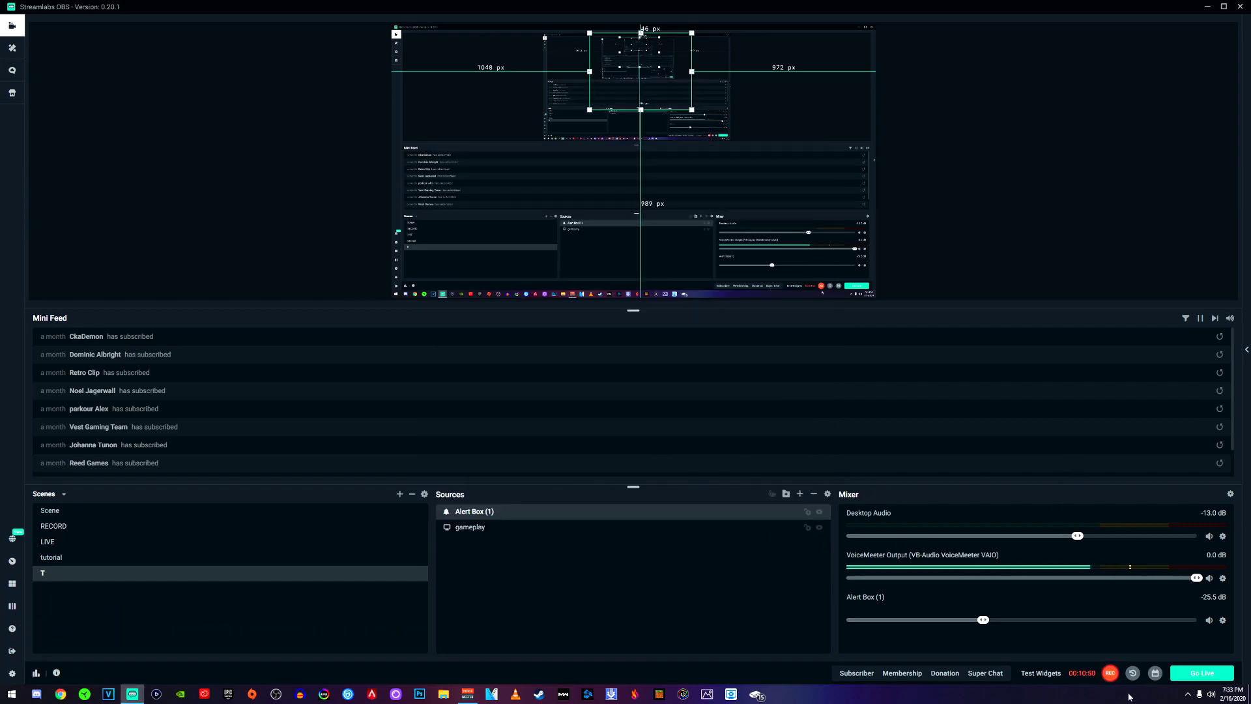
Check the event, title and description form for going live, and dismiss it without starting the stream
{"action": "left_click", "coordinate": [1214, 675]}
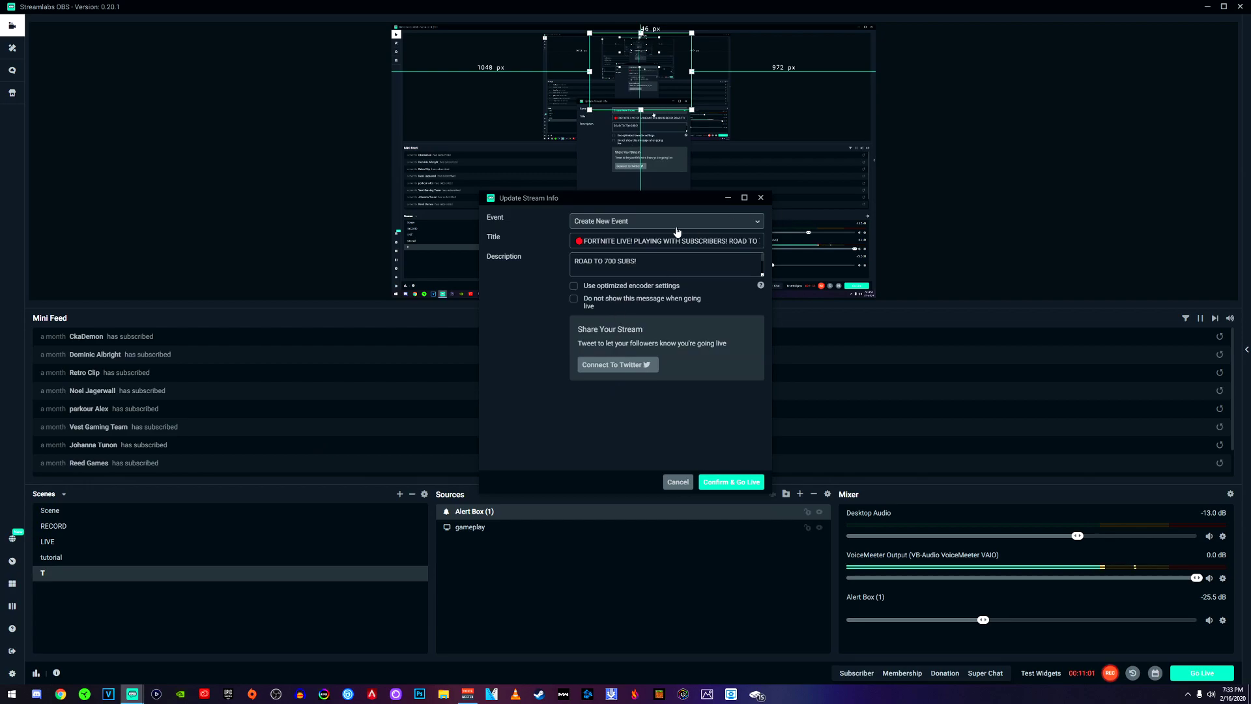
{"action": "left_click", "coordinate": [729, 197]}
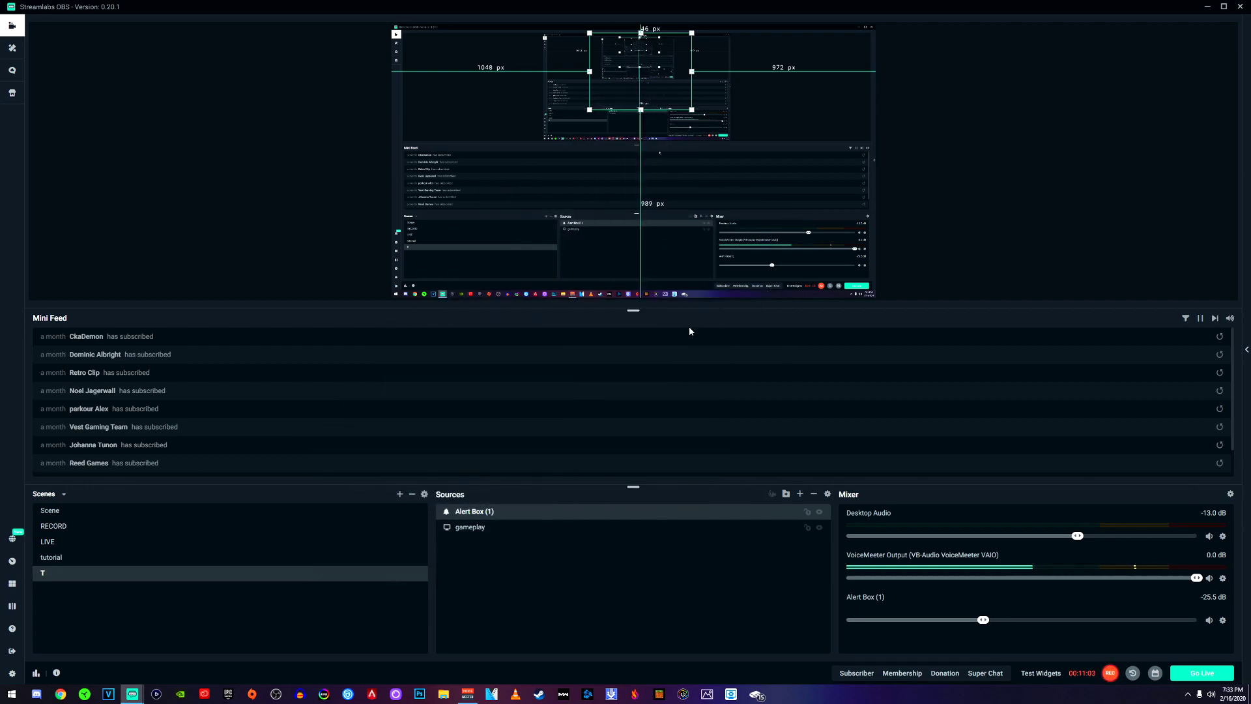